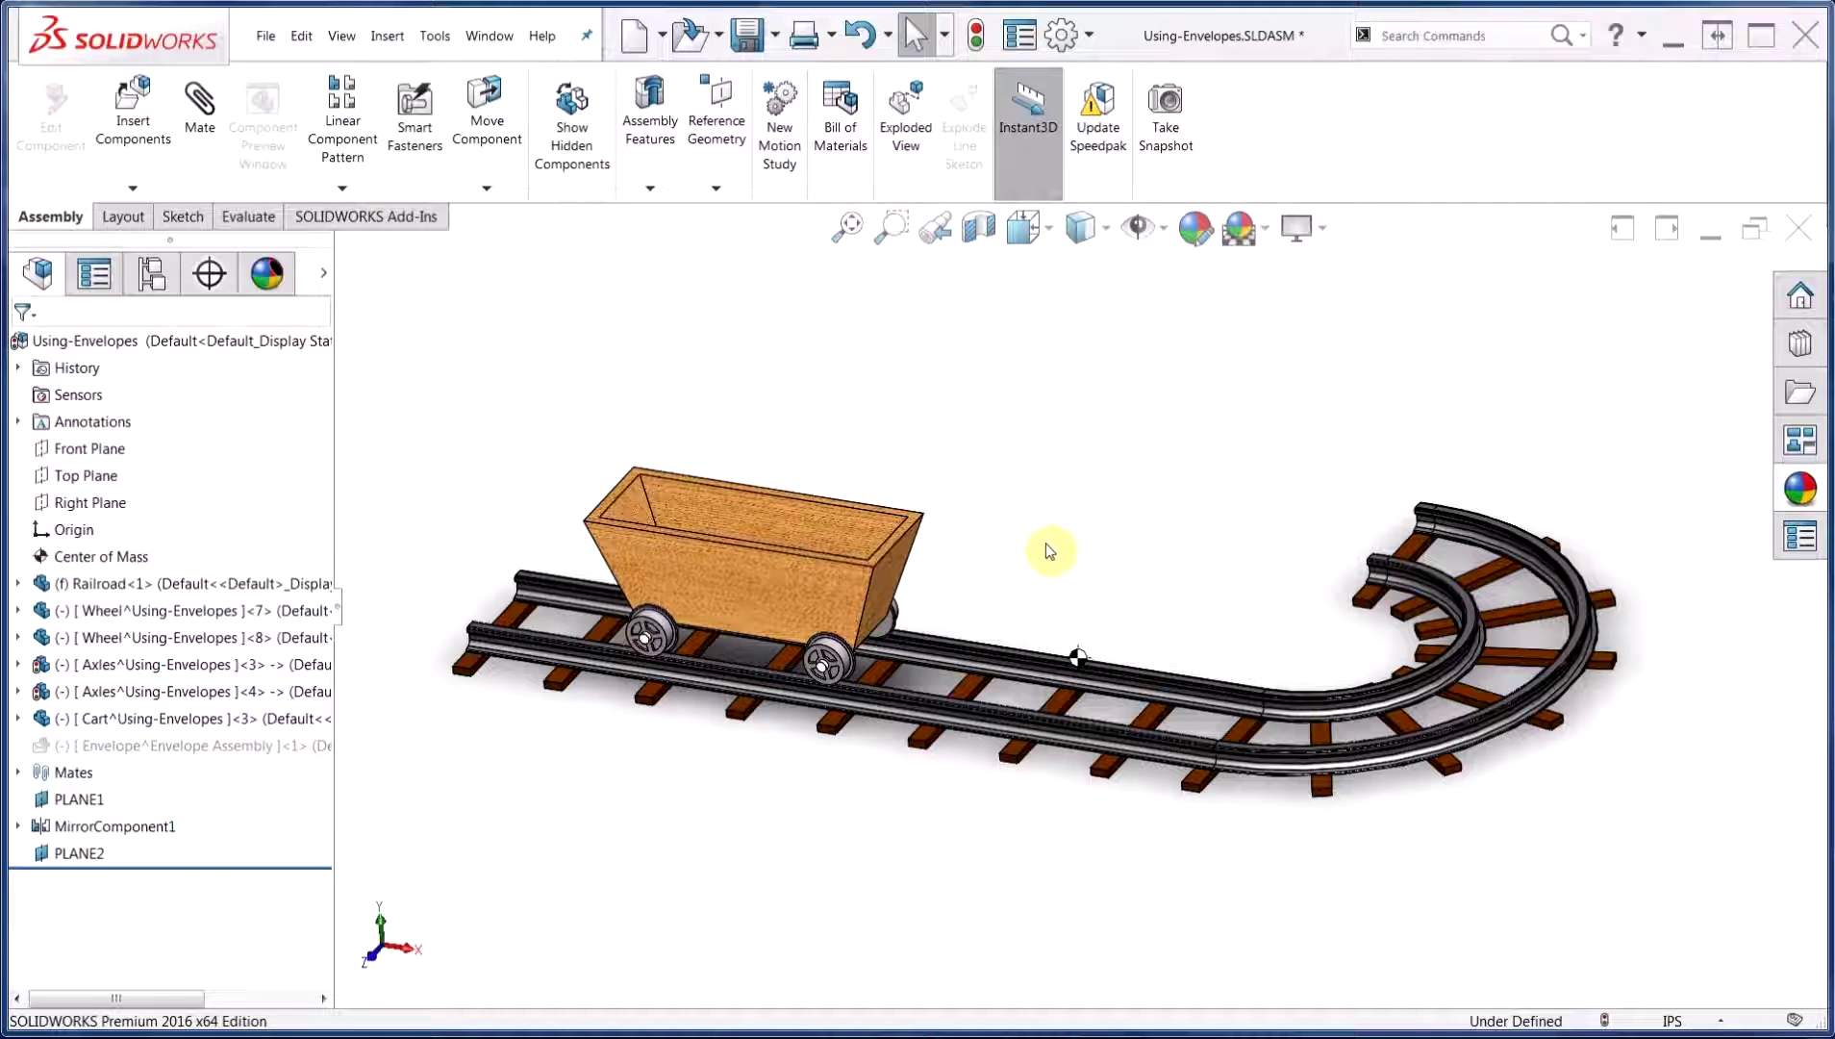
# Step: Slide the cart along the rails to a new position
pyautogui.moveTo(1056, 568); pyautogui.dragTo(1085, 501, button='middle')
pyautogui.moveTo(859, 536)
pyautogui.mouseDown()
pyautogui.moveTo(958, 544)
pyautogui.moveTo(835, 537)
pyautogui.mouseUp()
pyautogui.click(1095, 515)
# Step: Select the Railroad component and hide it with Tab
pyautogui.moveTo(1159, 548); pyautogui.dragTo(1089, 654, button='middle')
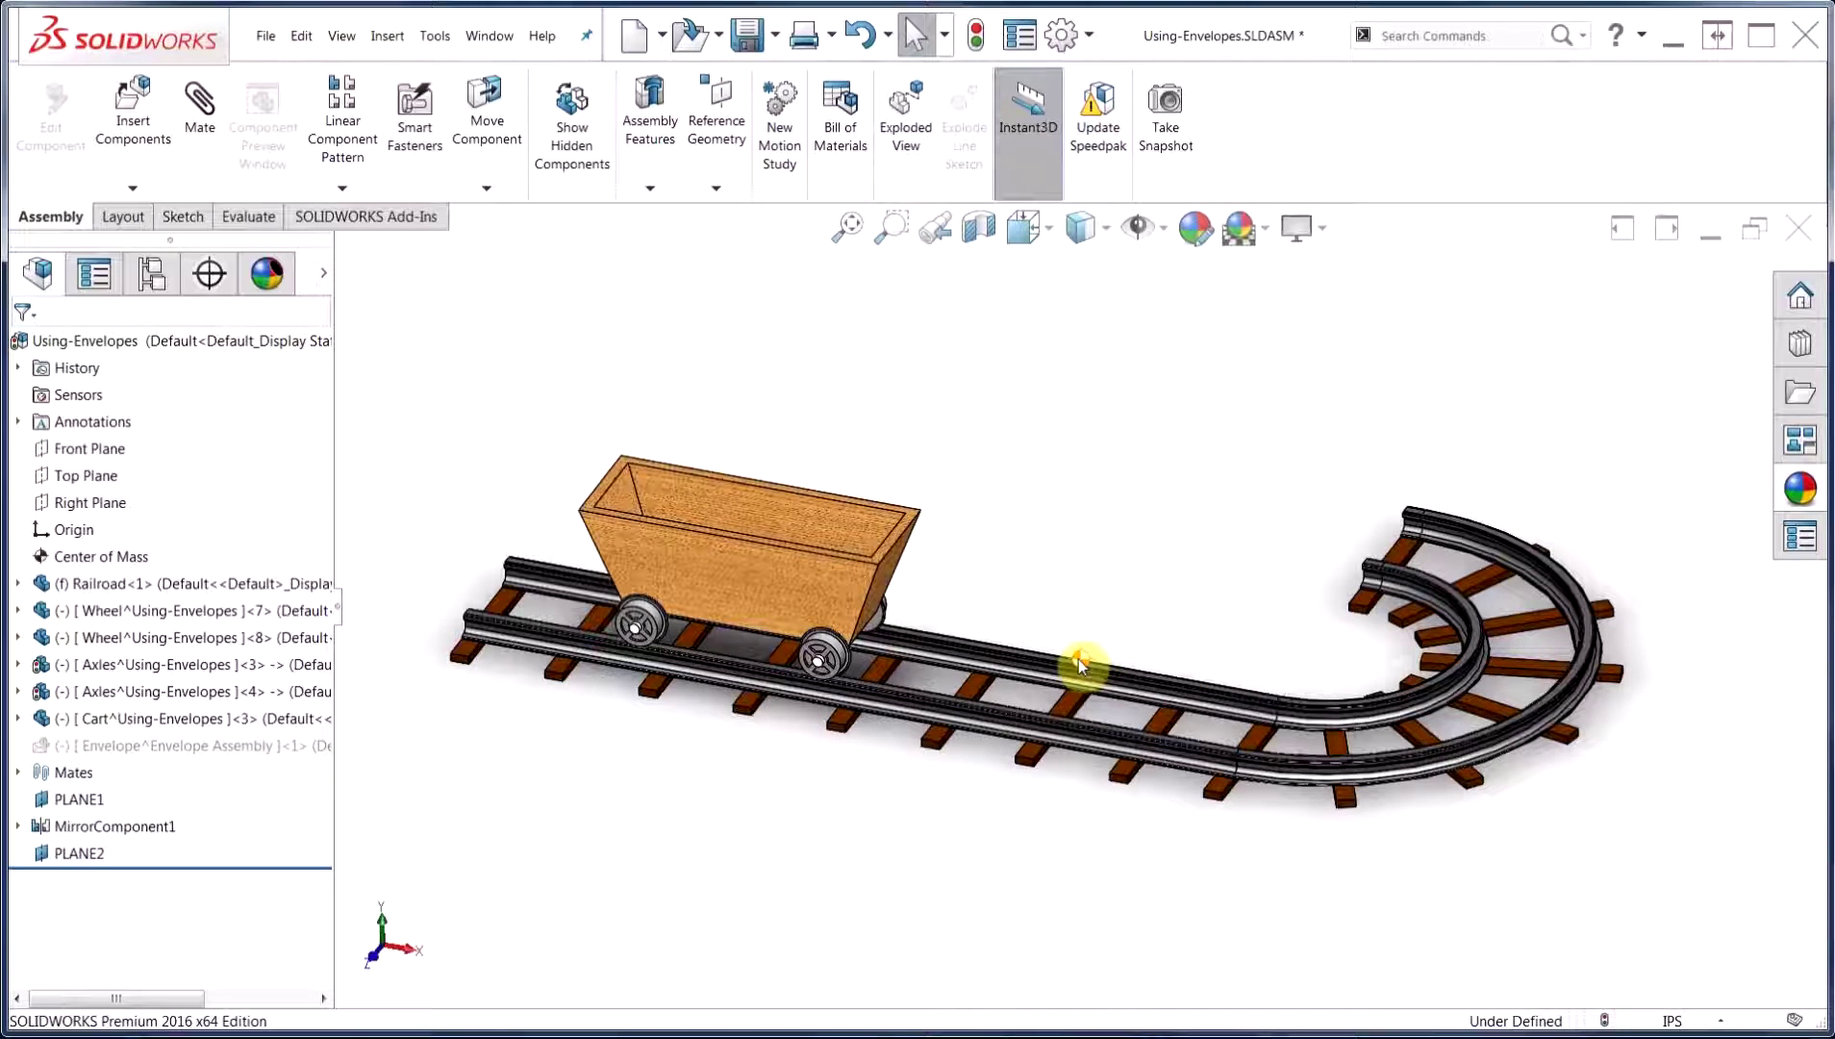
pyautogui.click(1012, 663)
pyautogui.press('Tab')
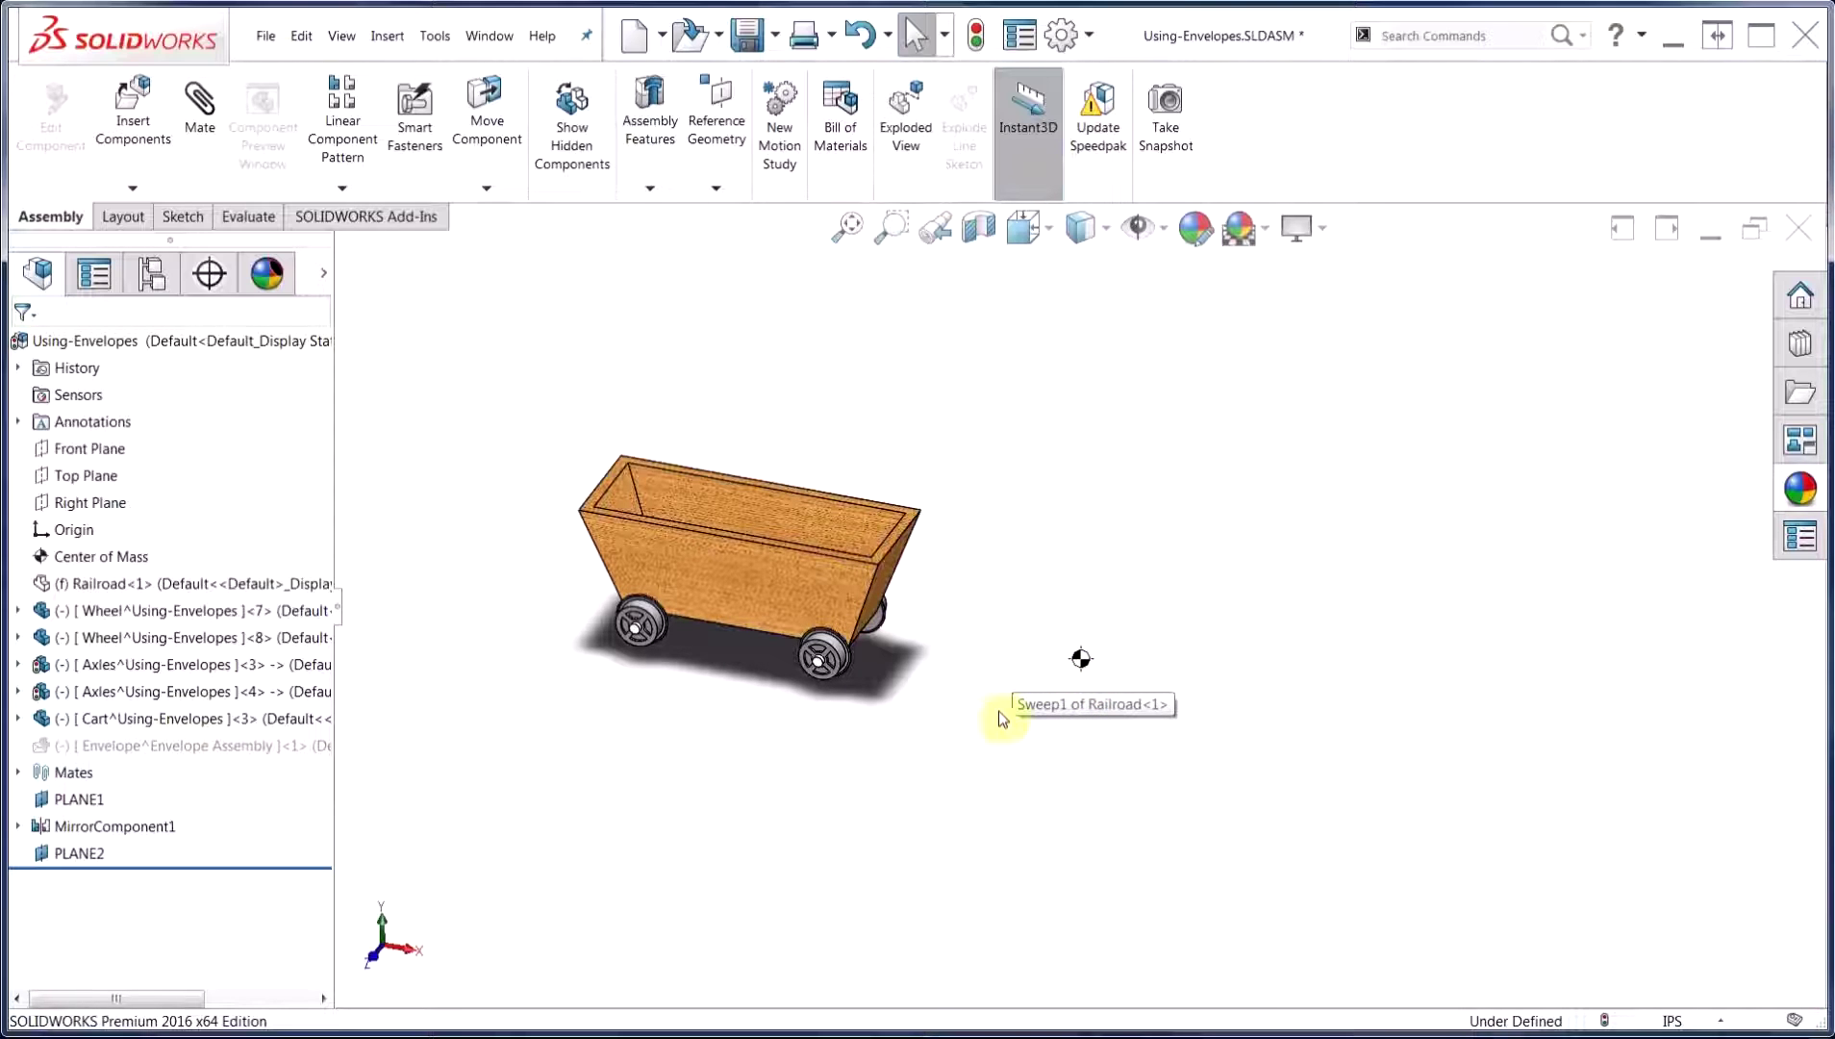
# Step: Show the railroad again and suppress Railroad<1> from the FeatureManager tree
pyautogui.hotkey('shift', 'Tab')
pyautogui.click(185, 583)
pyautogui.click(342, 534)
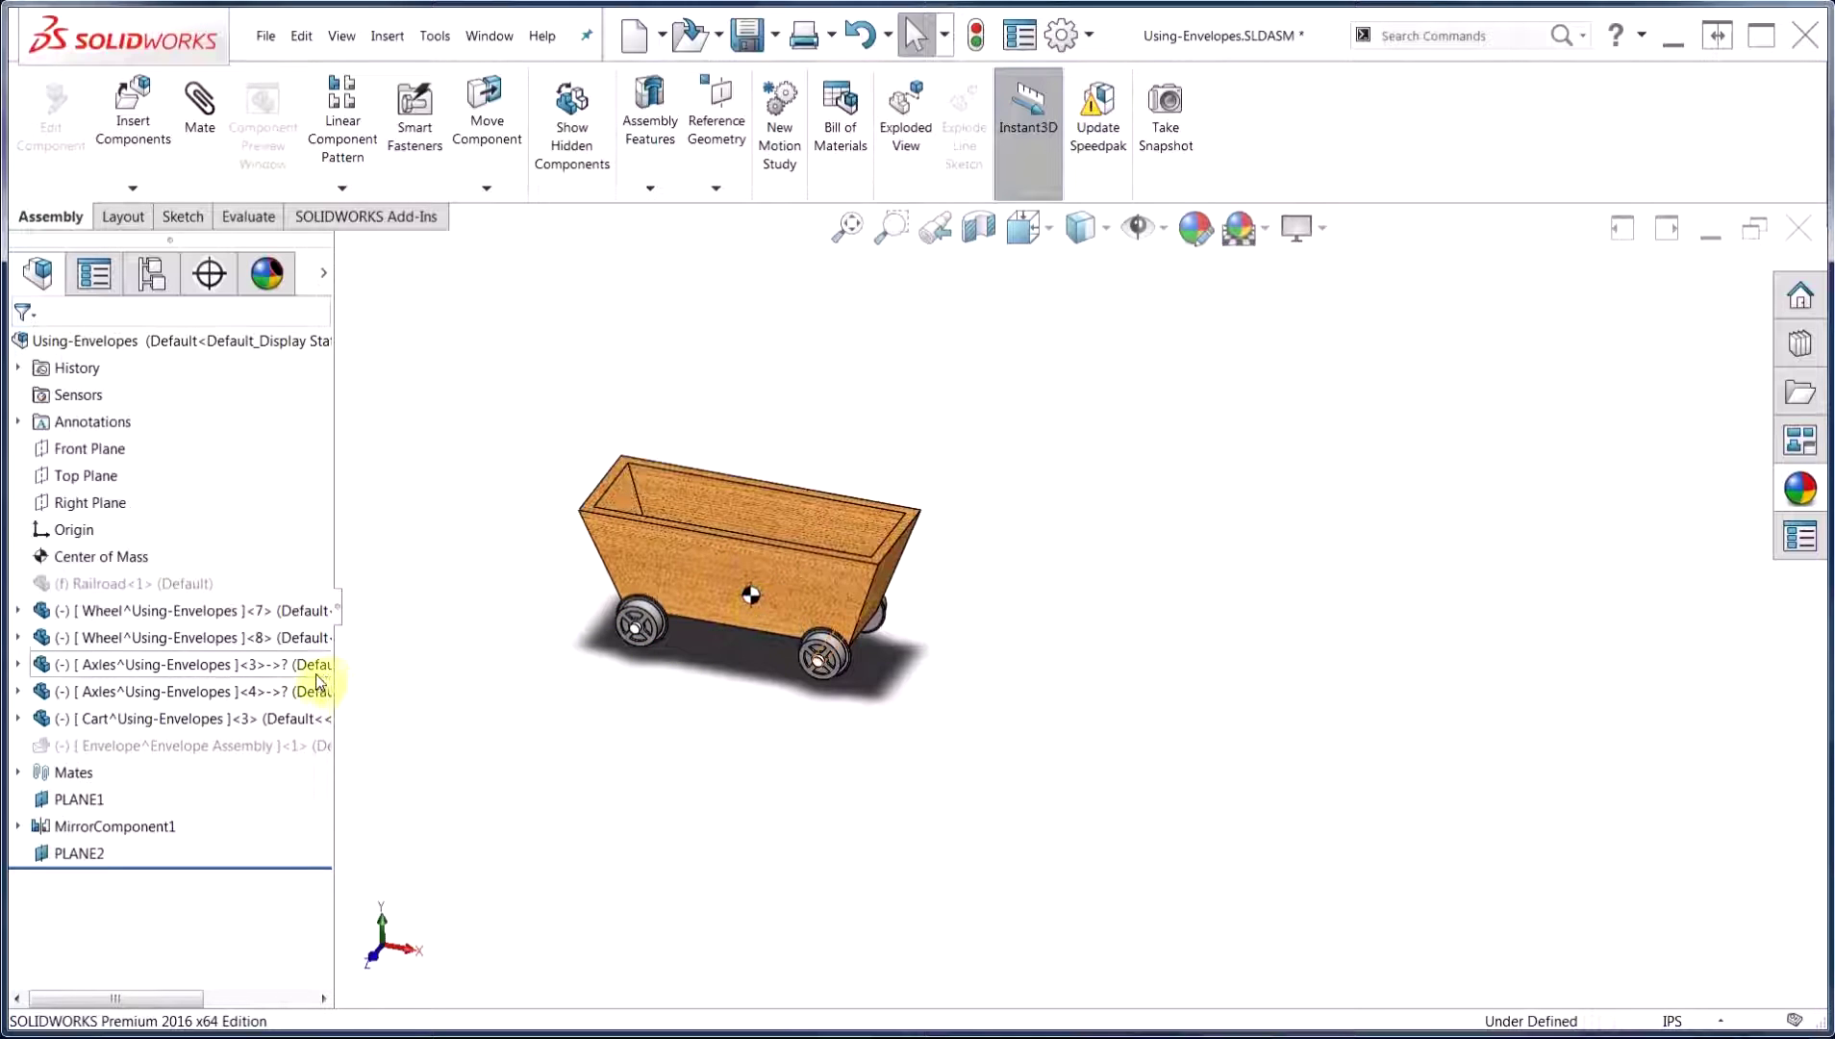
pyautogui.moveTo(300, 685)
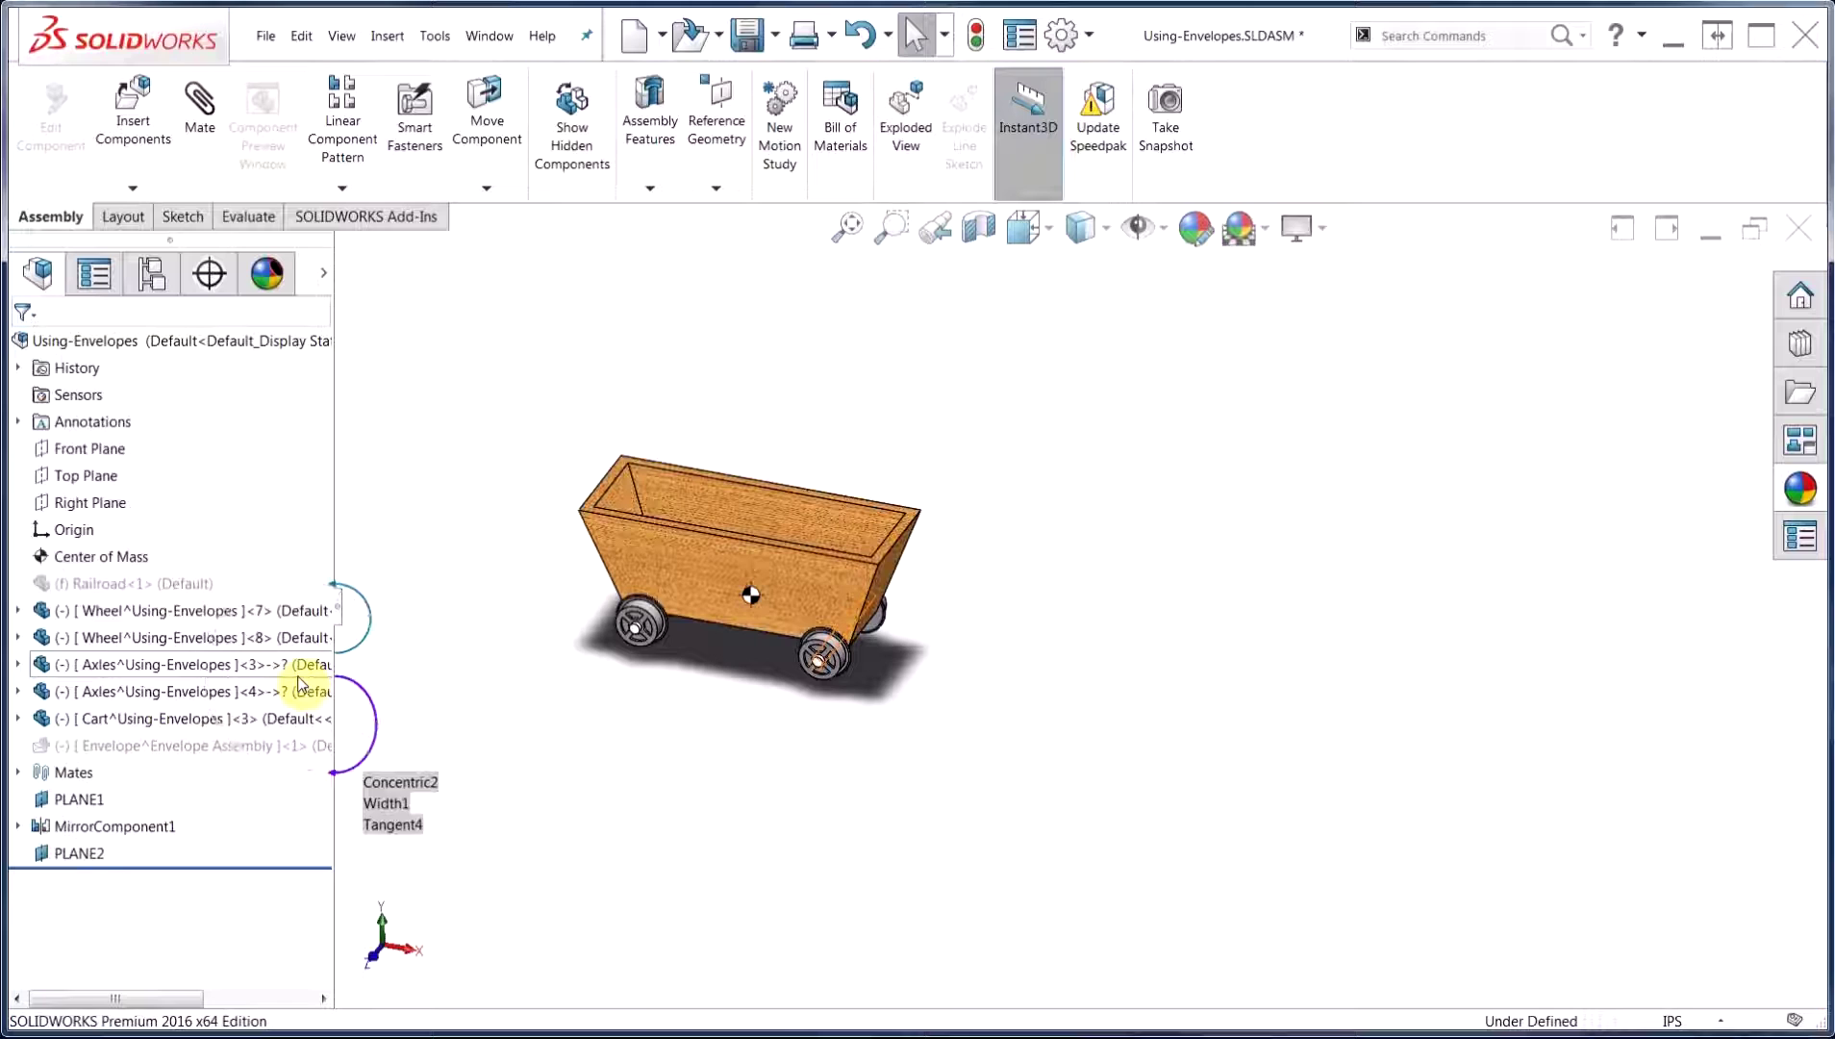
pyautogui.click(197, 589)
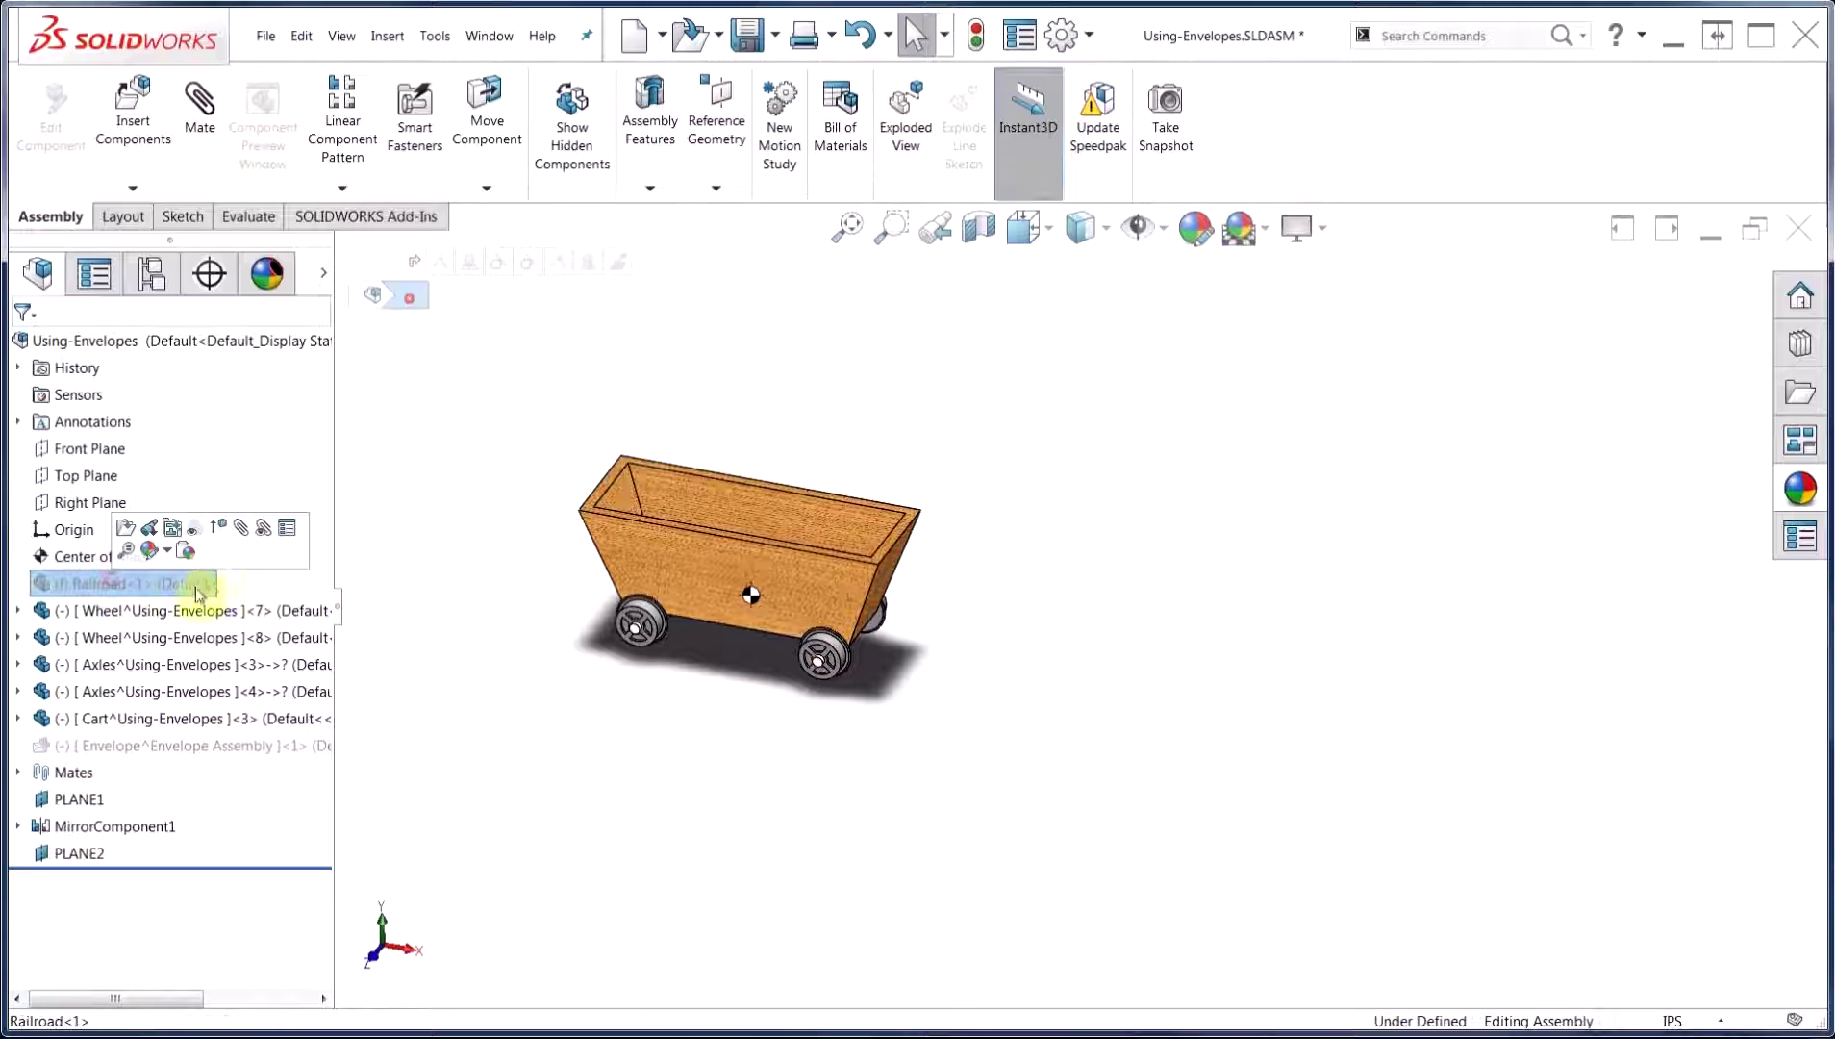
# Step: Unsuppress Railroad<1> and check Envelope in its Component Properties
pyautogui.click(220, 532)
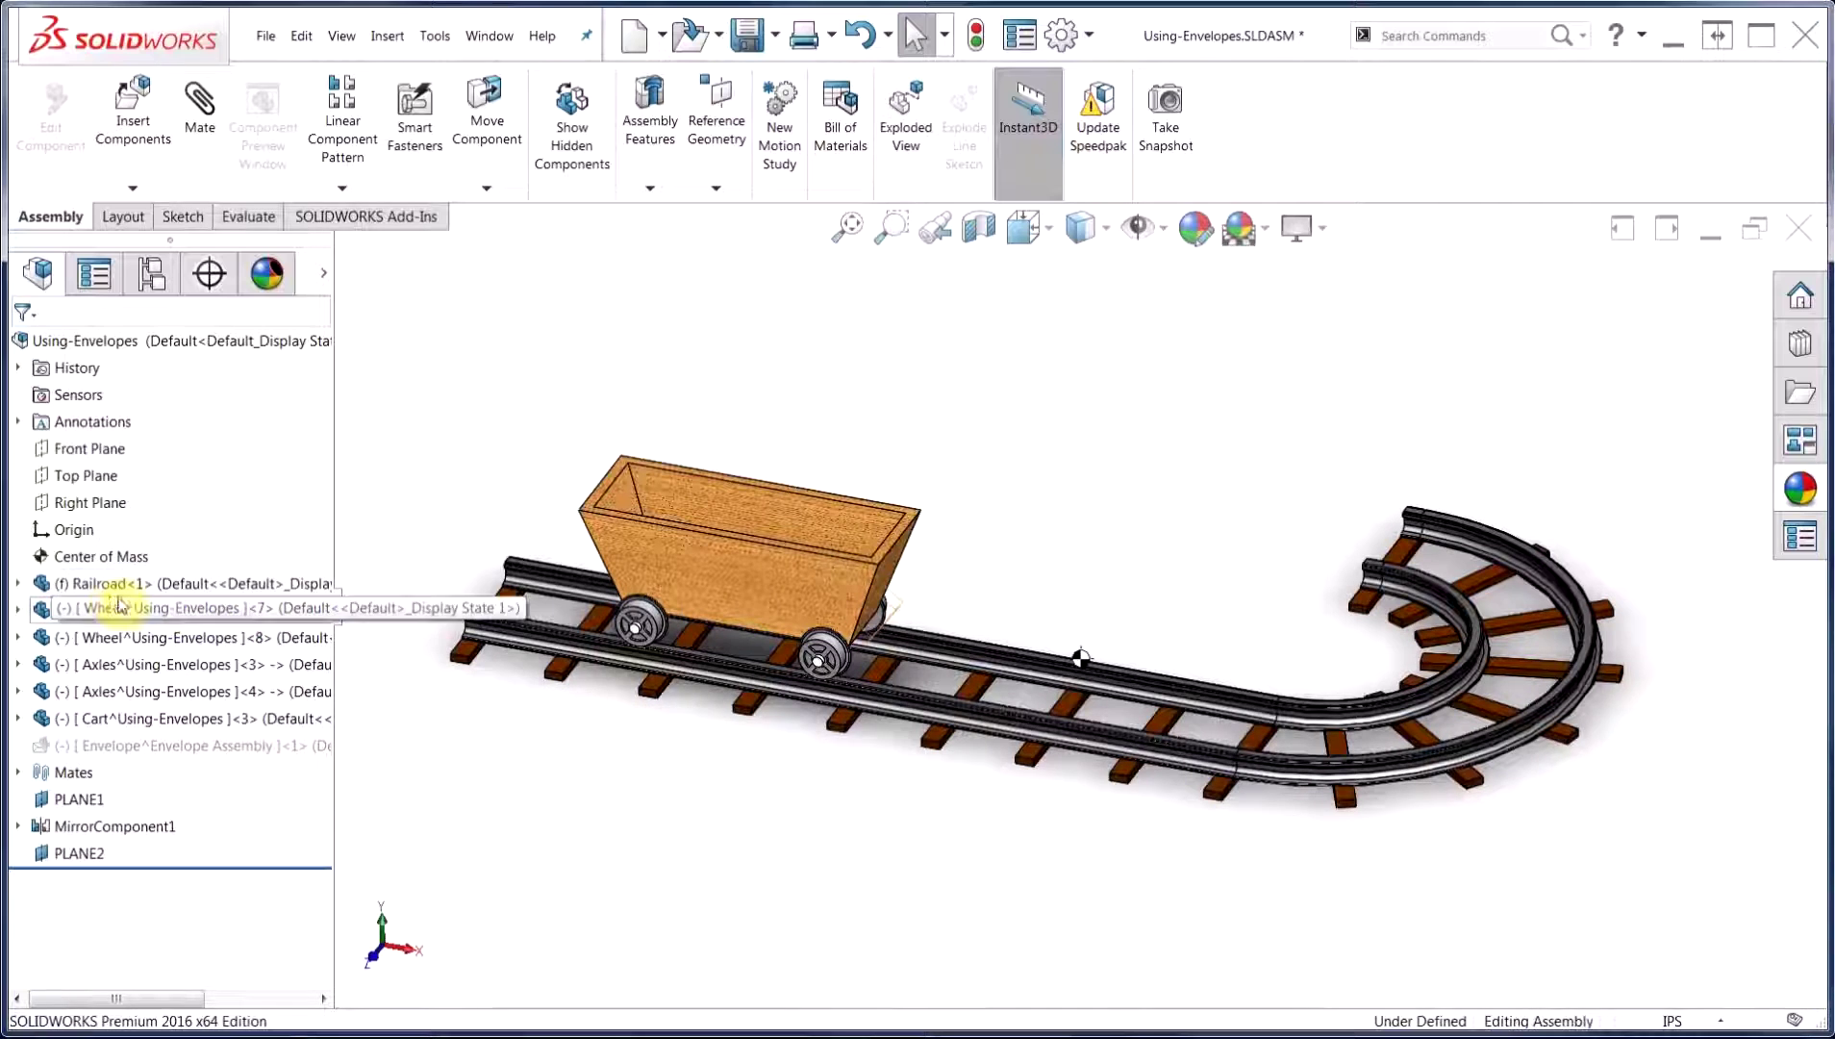
pyautogui.click(108, 588)
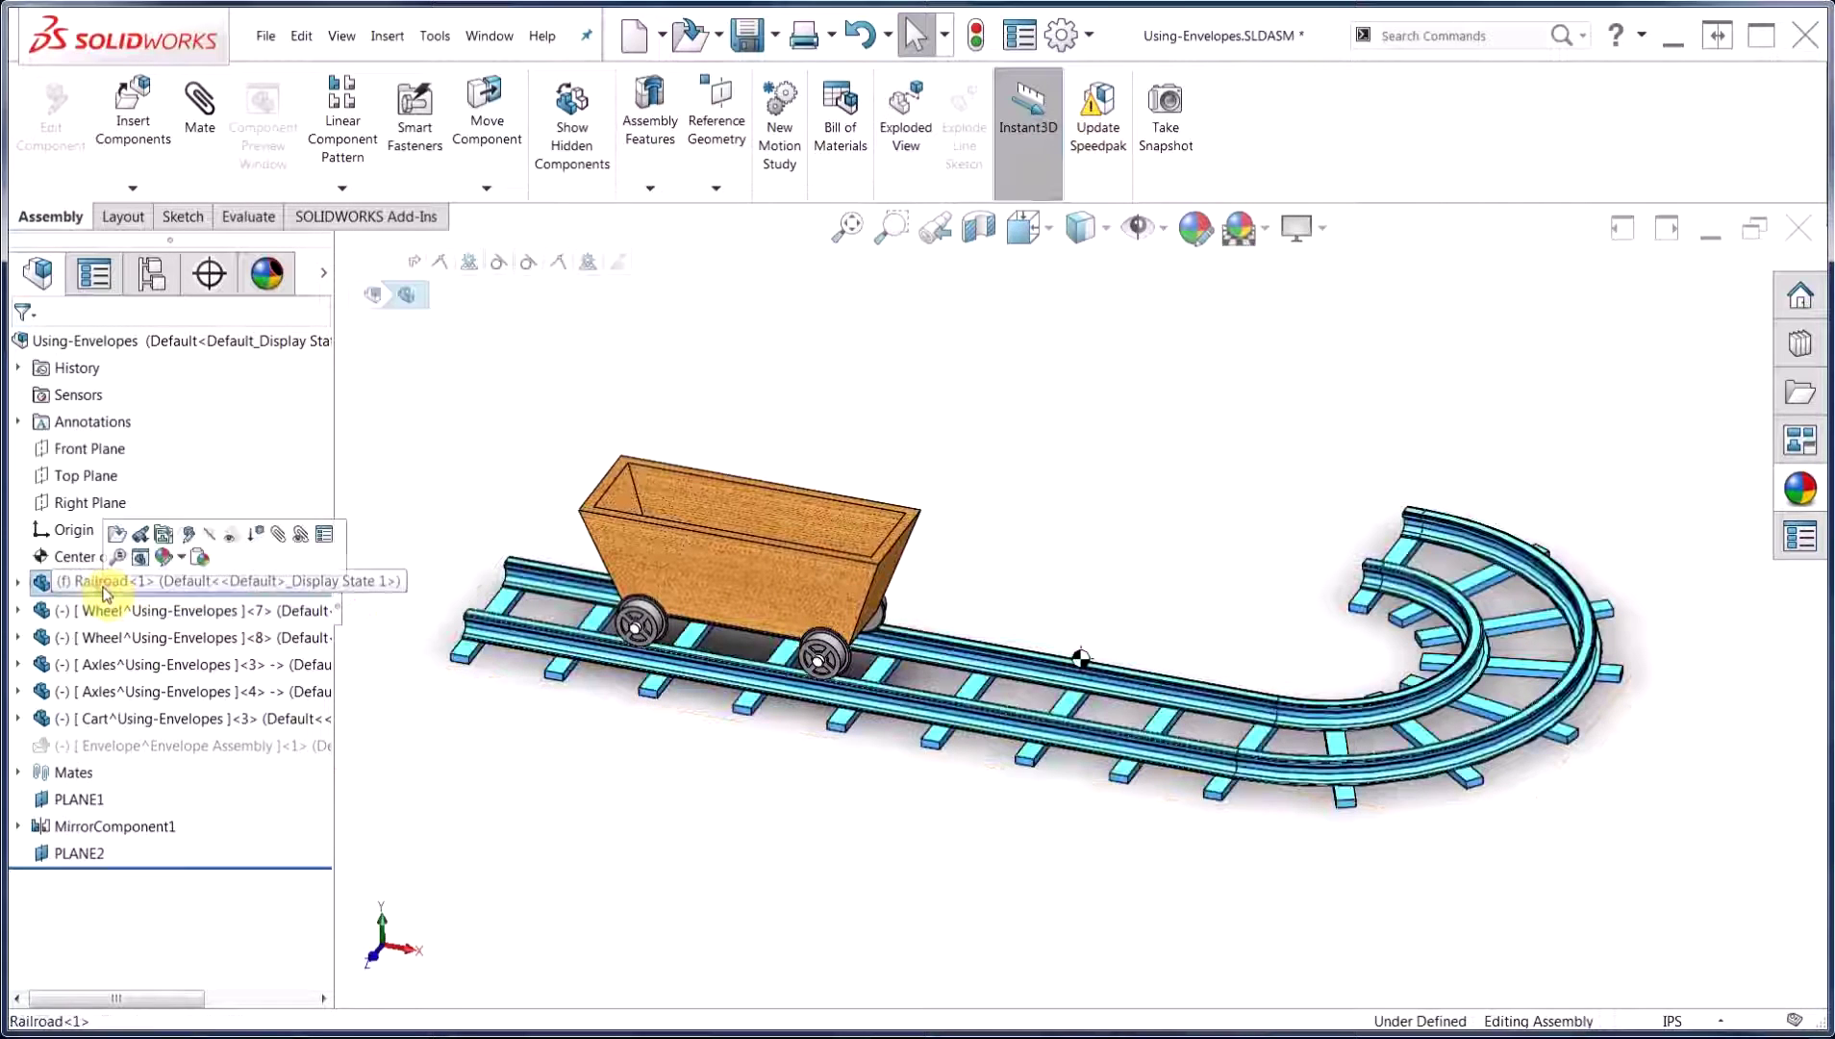
pyautogui.click(323, 536)
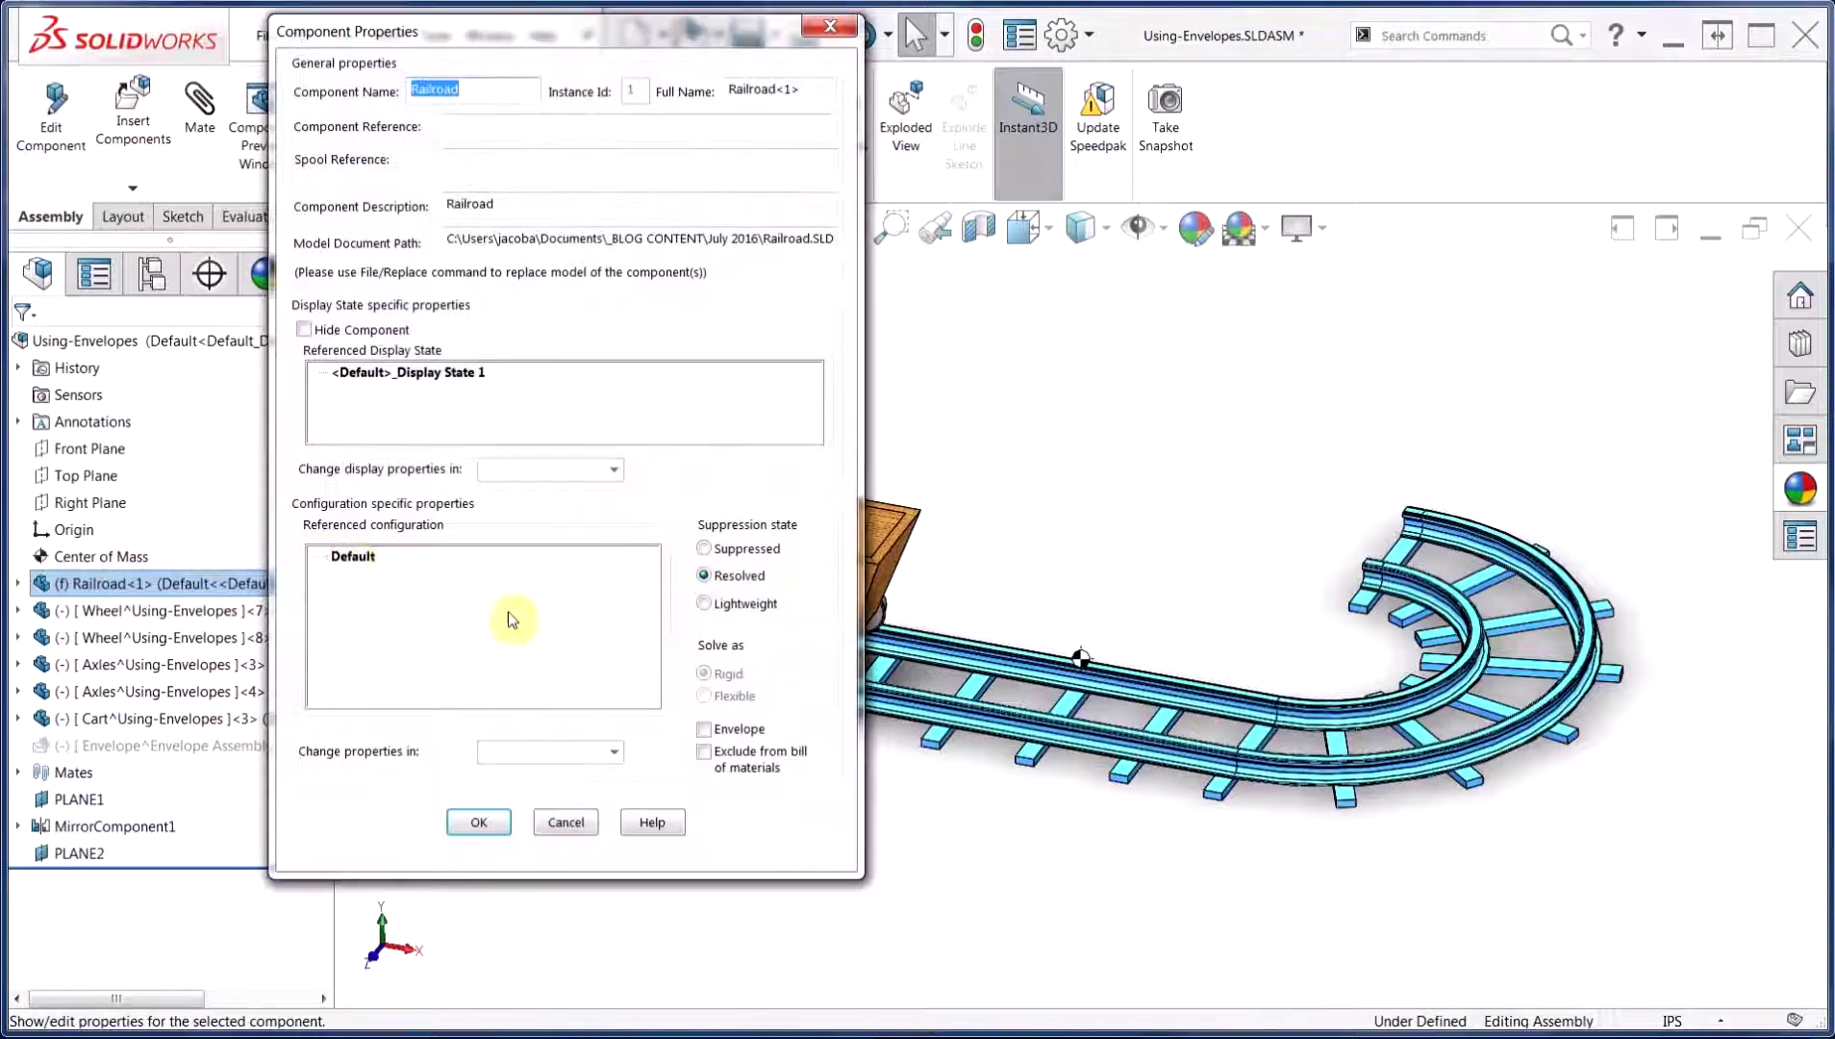
pyautogui.click(706, 733)
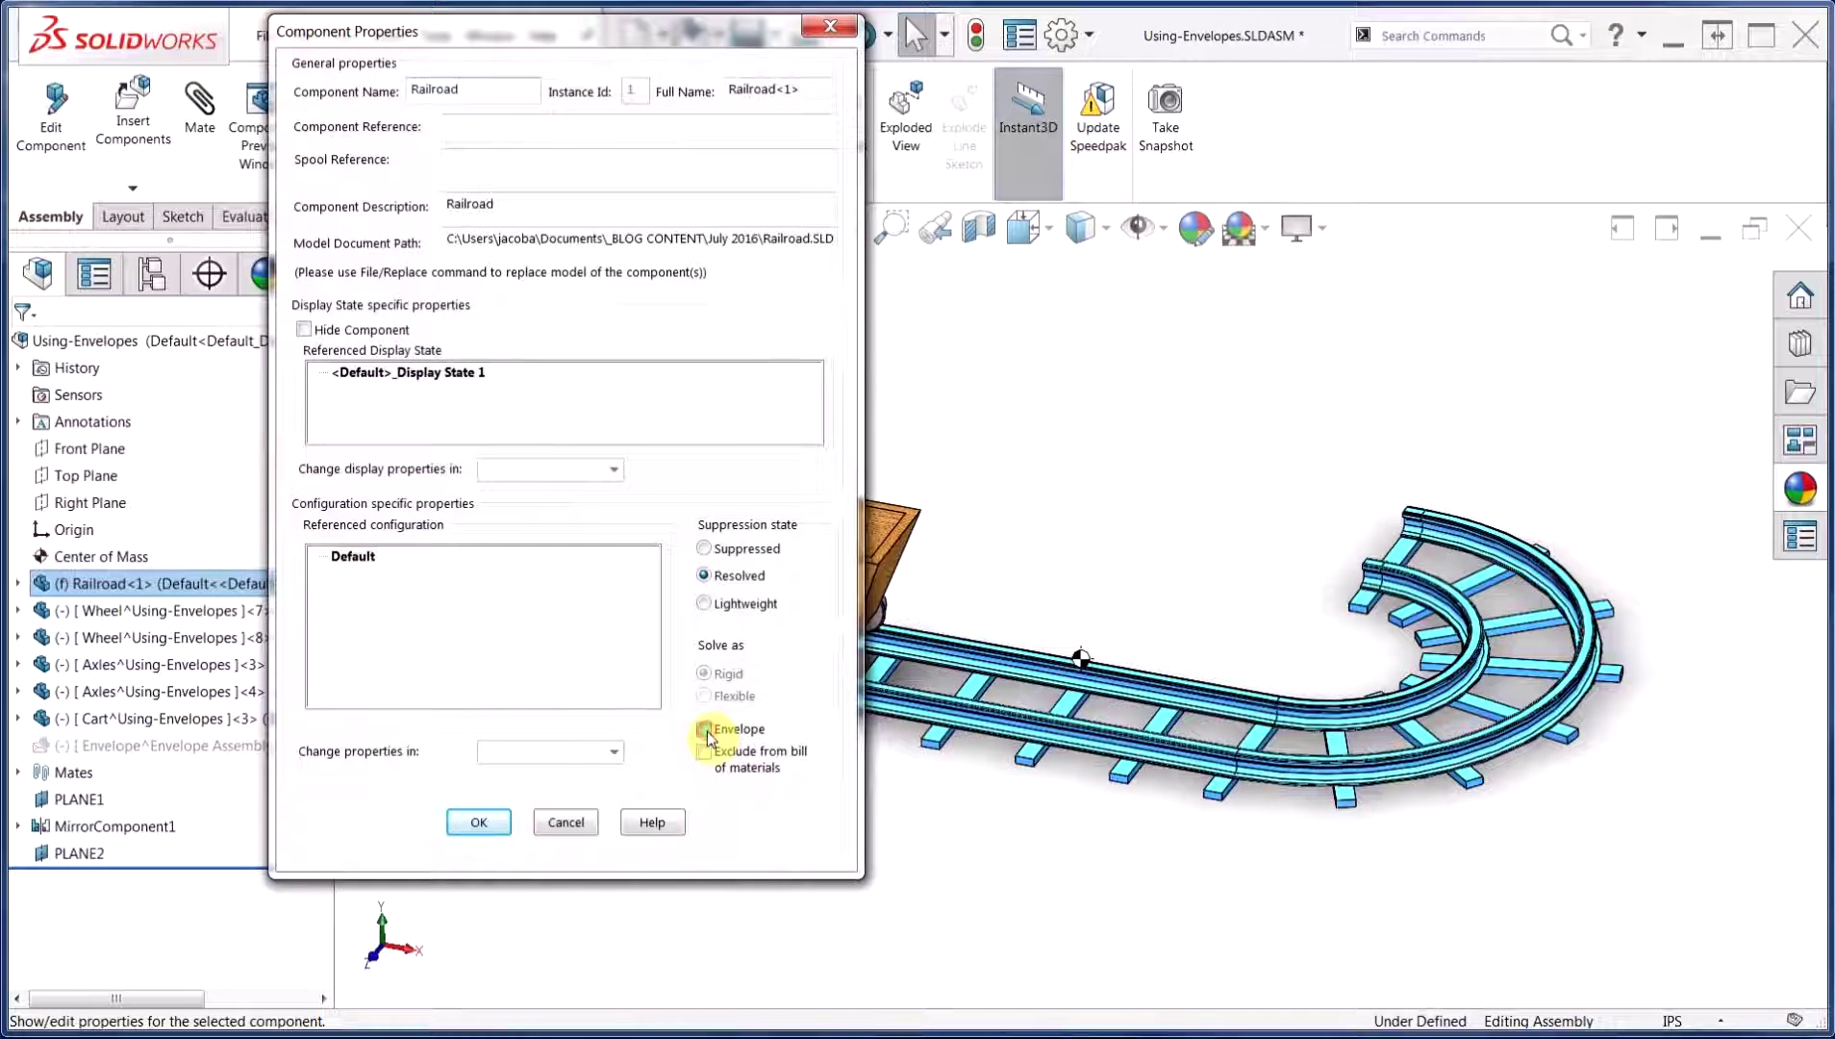
pyautogui.click(472, 825)
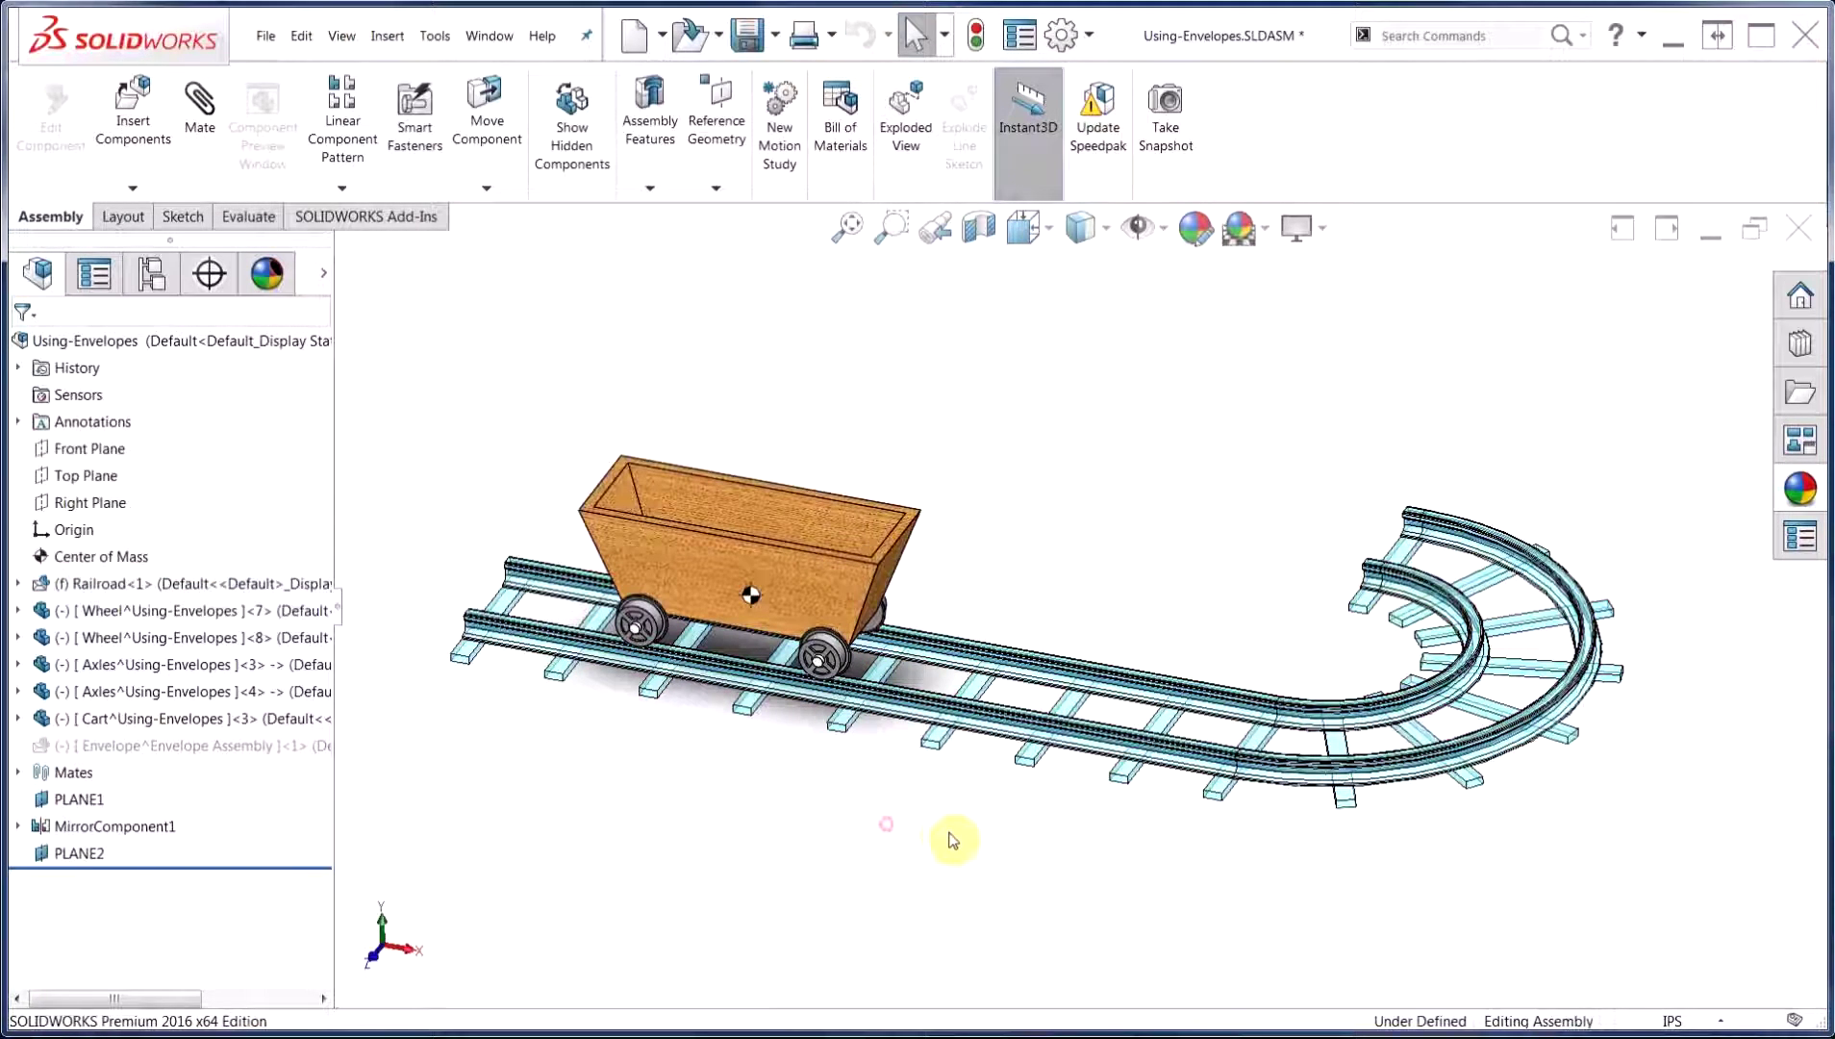
# Step: Orbit to inspect the translucent railroad envelope, then hide it with Tab
pyautogui.moveTo(954, 841)
pyautogui.mouseDown(button='middle')
pyautogui.moveTo(951, 782)
pyautogui.moveTo(956, 818)
pyautogui.mouseUp(button='middle')
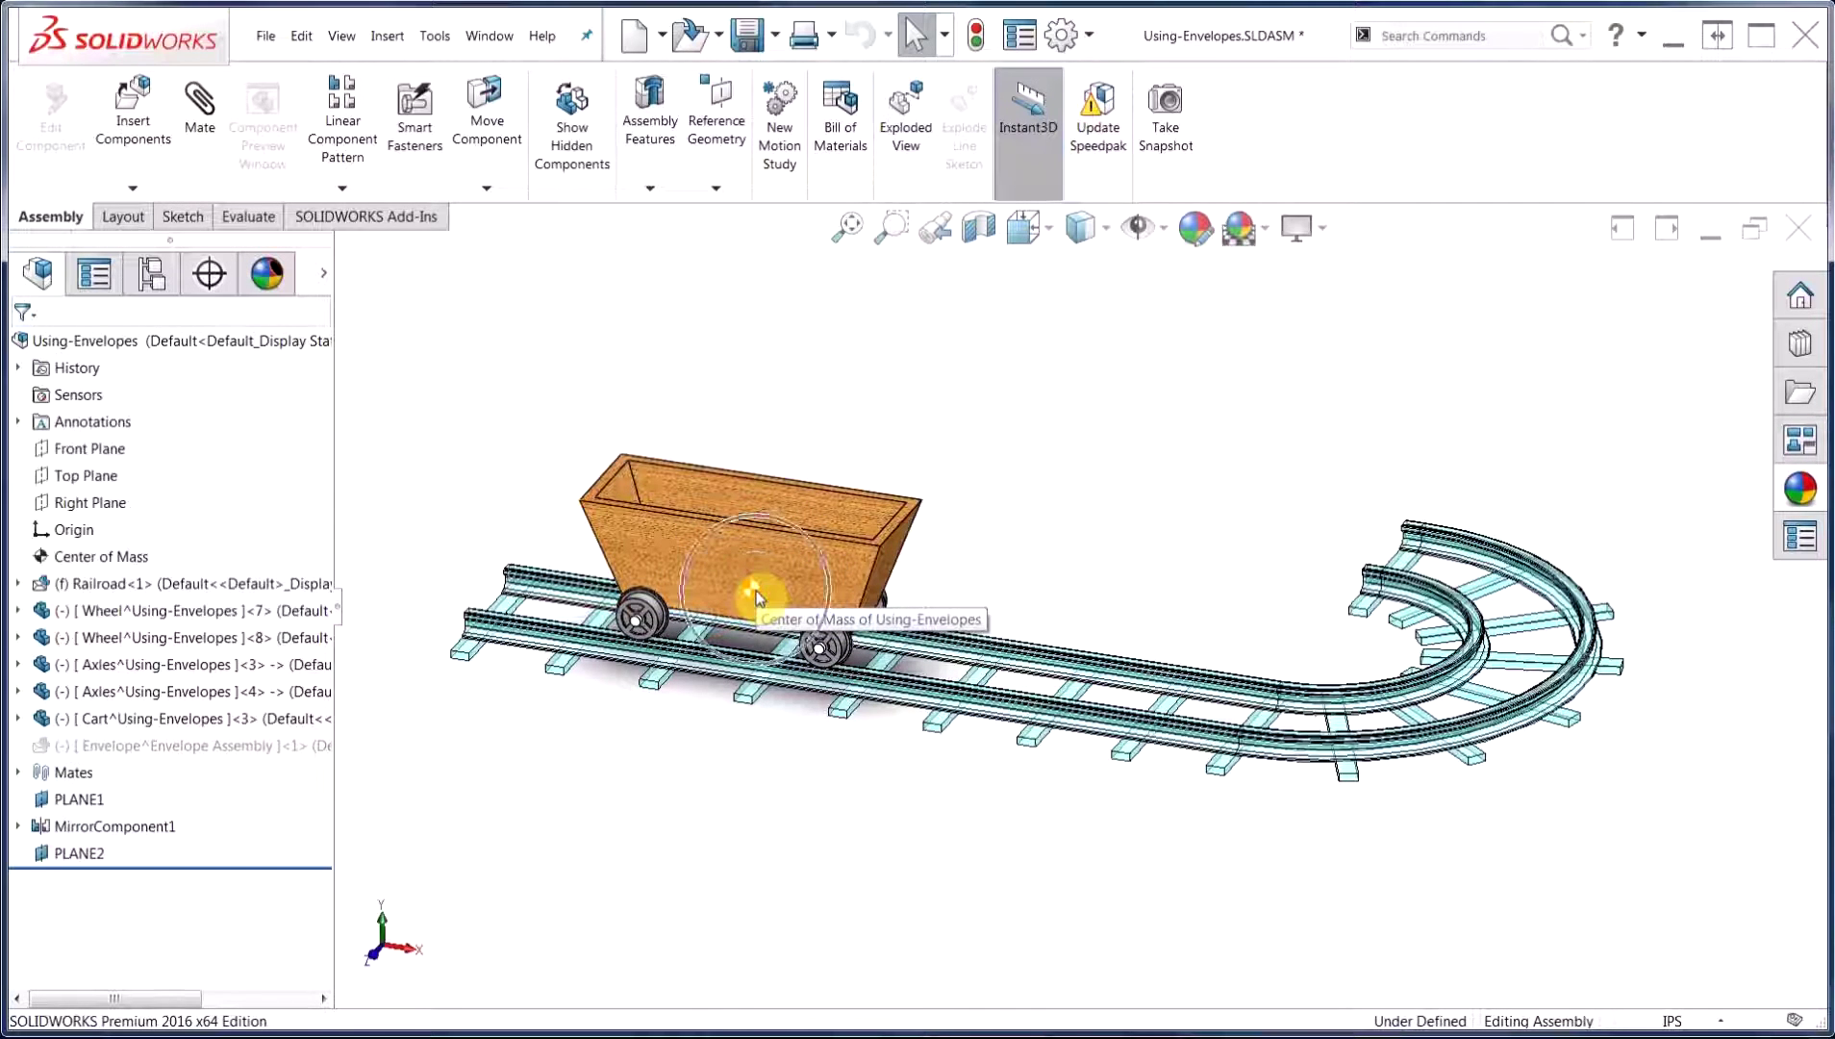
pyautogui.moveTo(756, 596)
pyautogui.mouseDown()
pyautogui.moveTo(414, 698)
pyautogui.moveTo(306, 694)
pyautogui.mouseUp()
pyautogui.moveTo(298, 688)
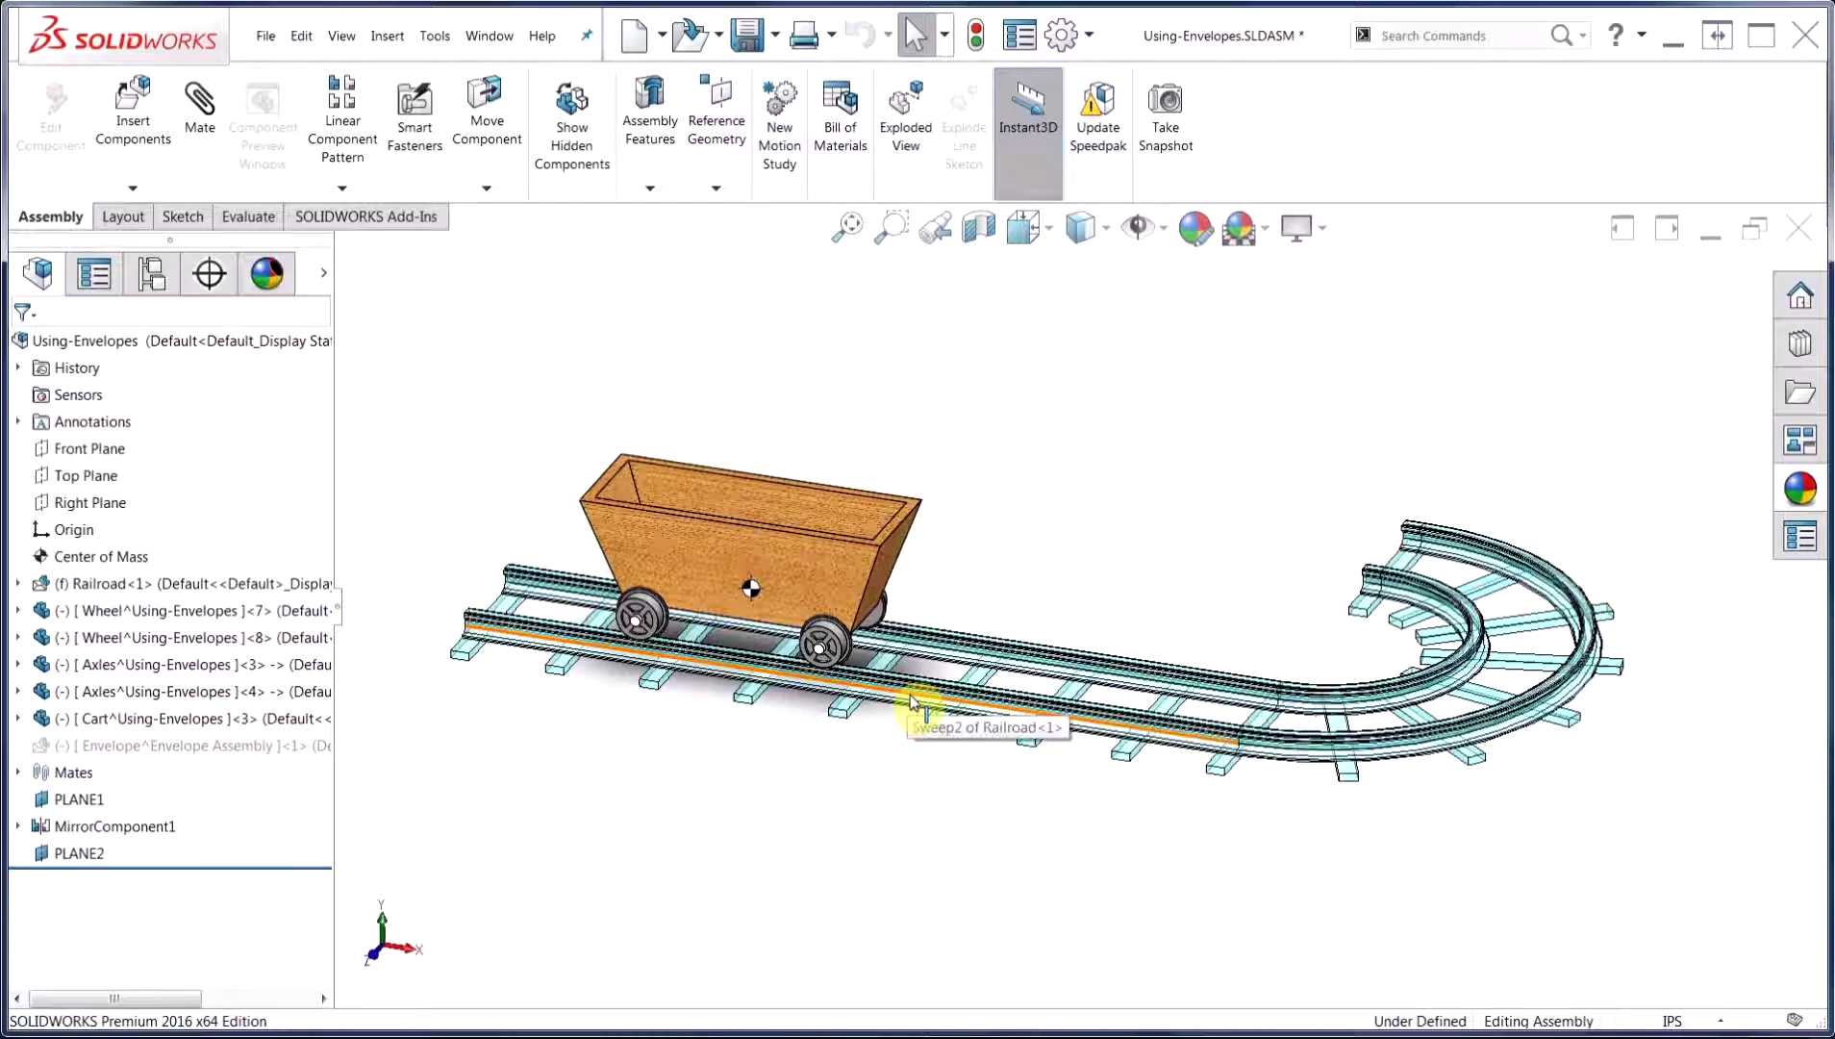
pyautogui.press('Tab')
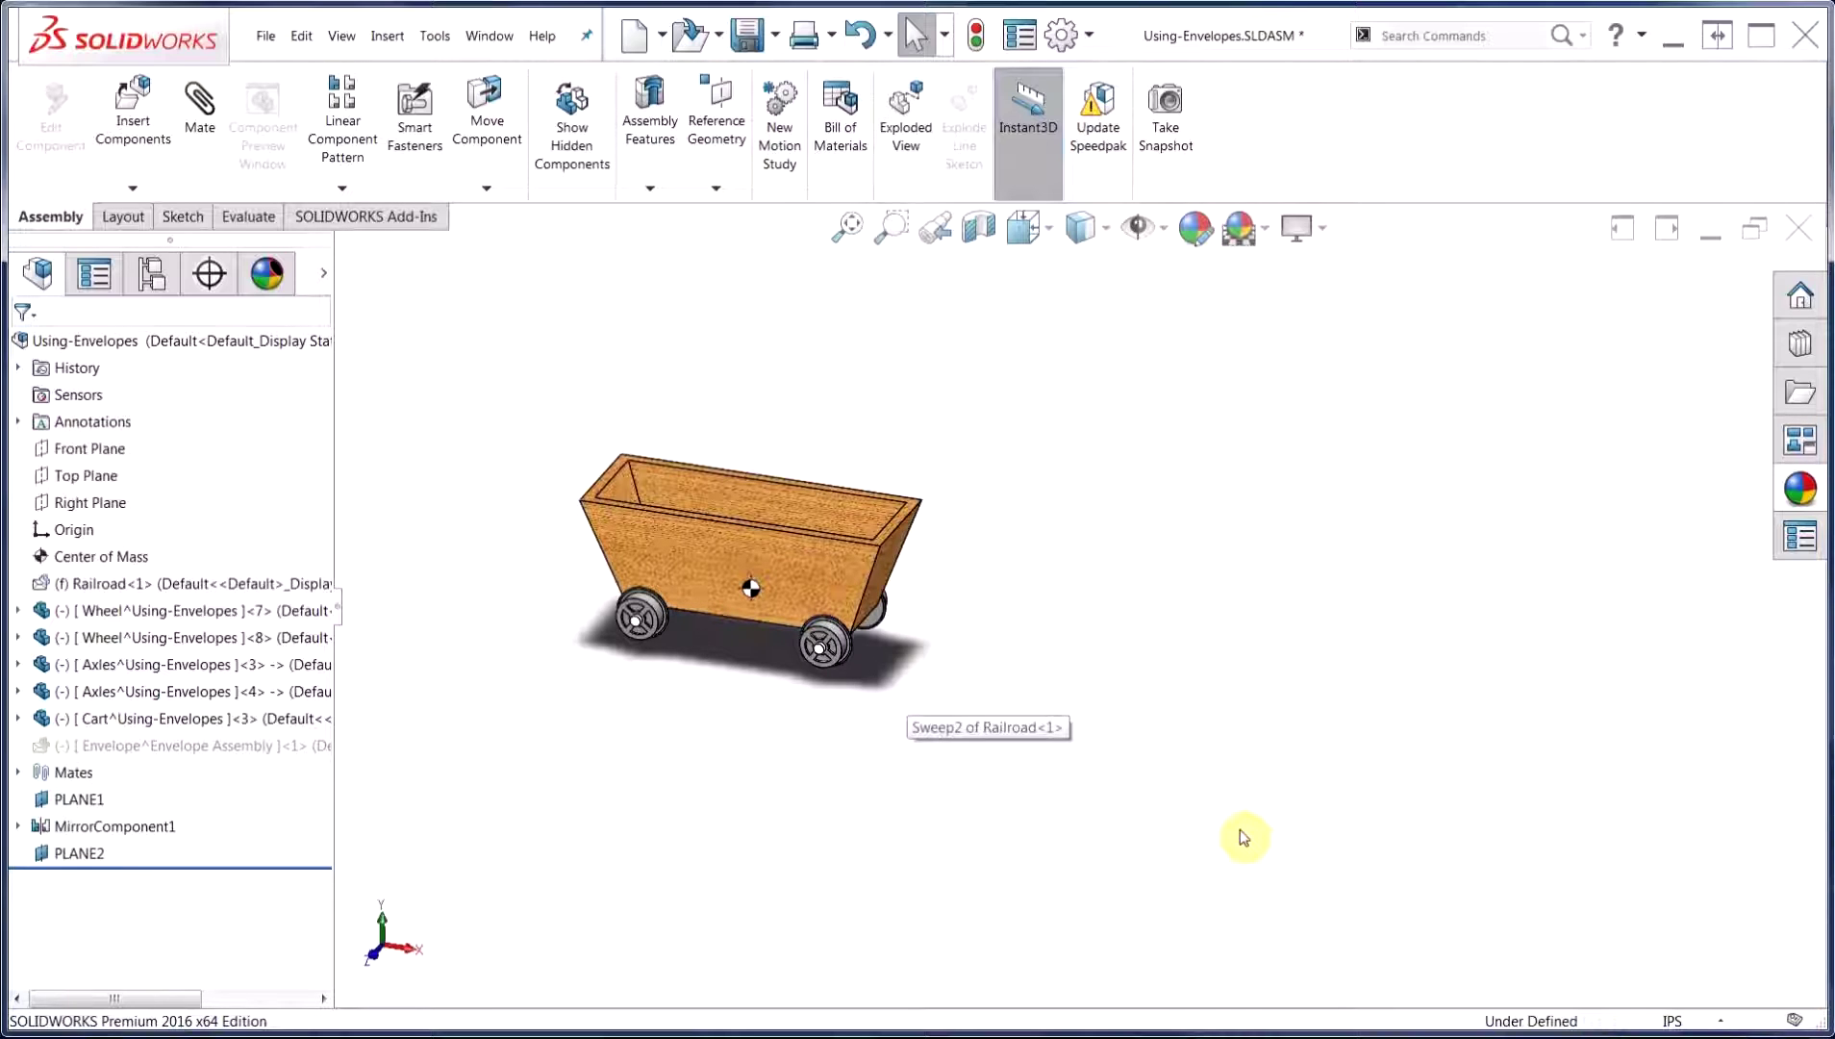
# Step: Show the railroad, unsuppress the Envelope box, slide the cart inside it, and open the Select list
pyautogui.click(987, 687)
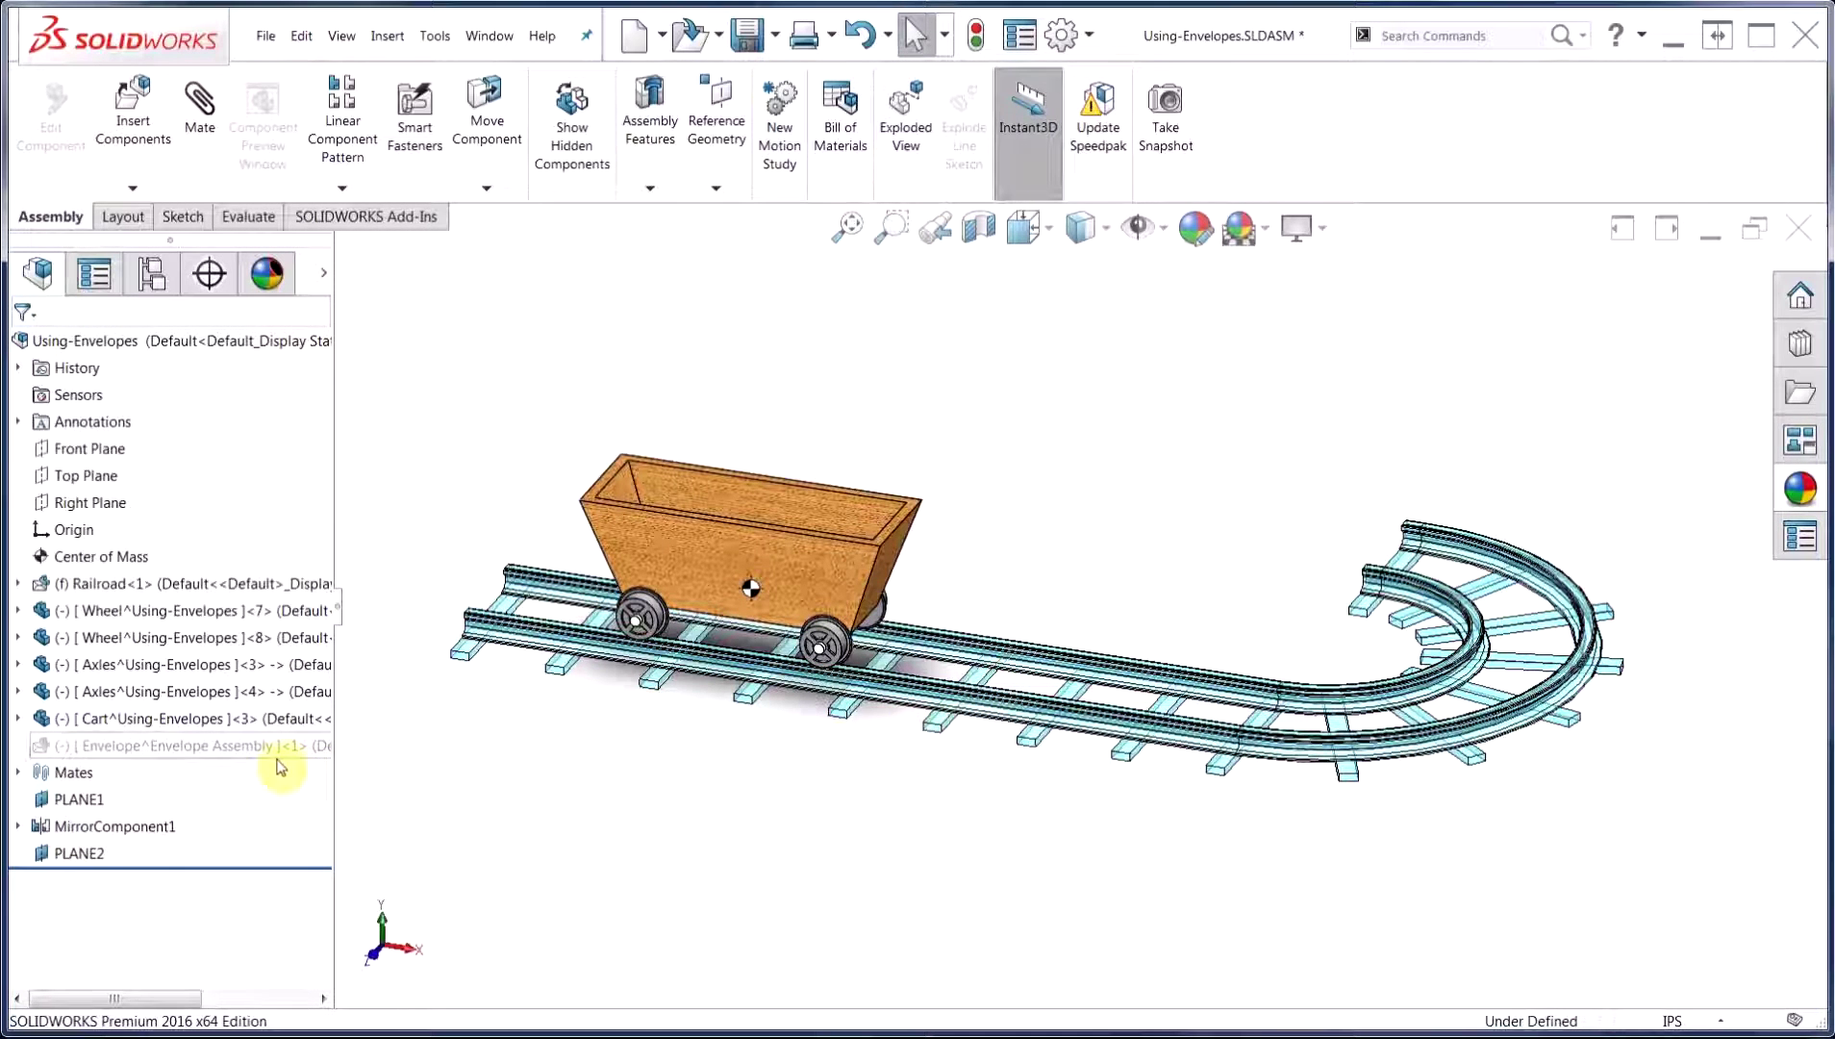
pyautogui.click(179, 750)
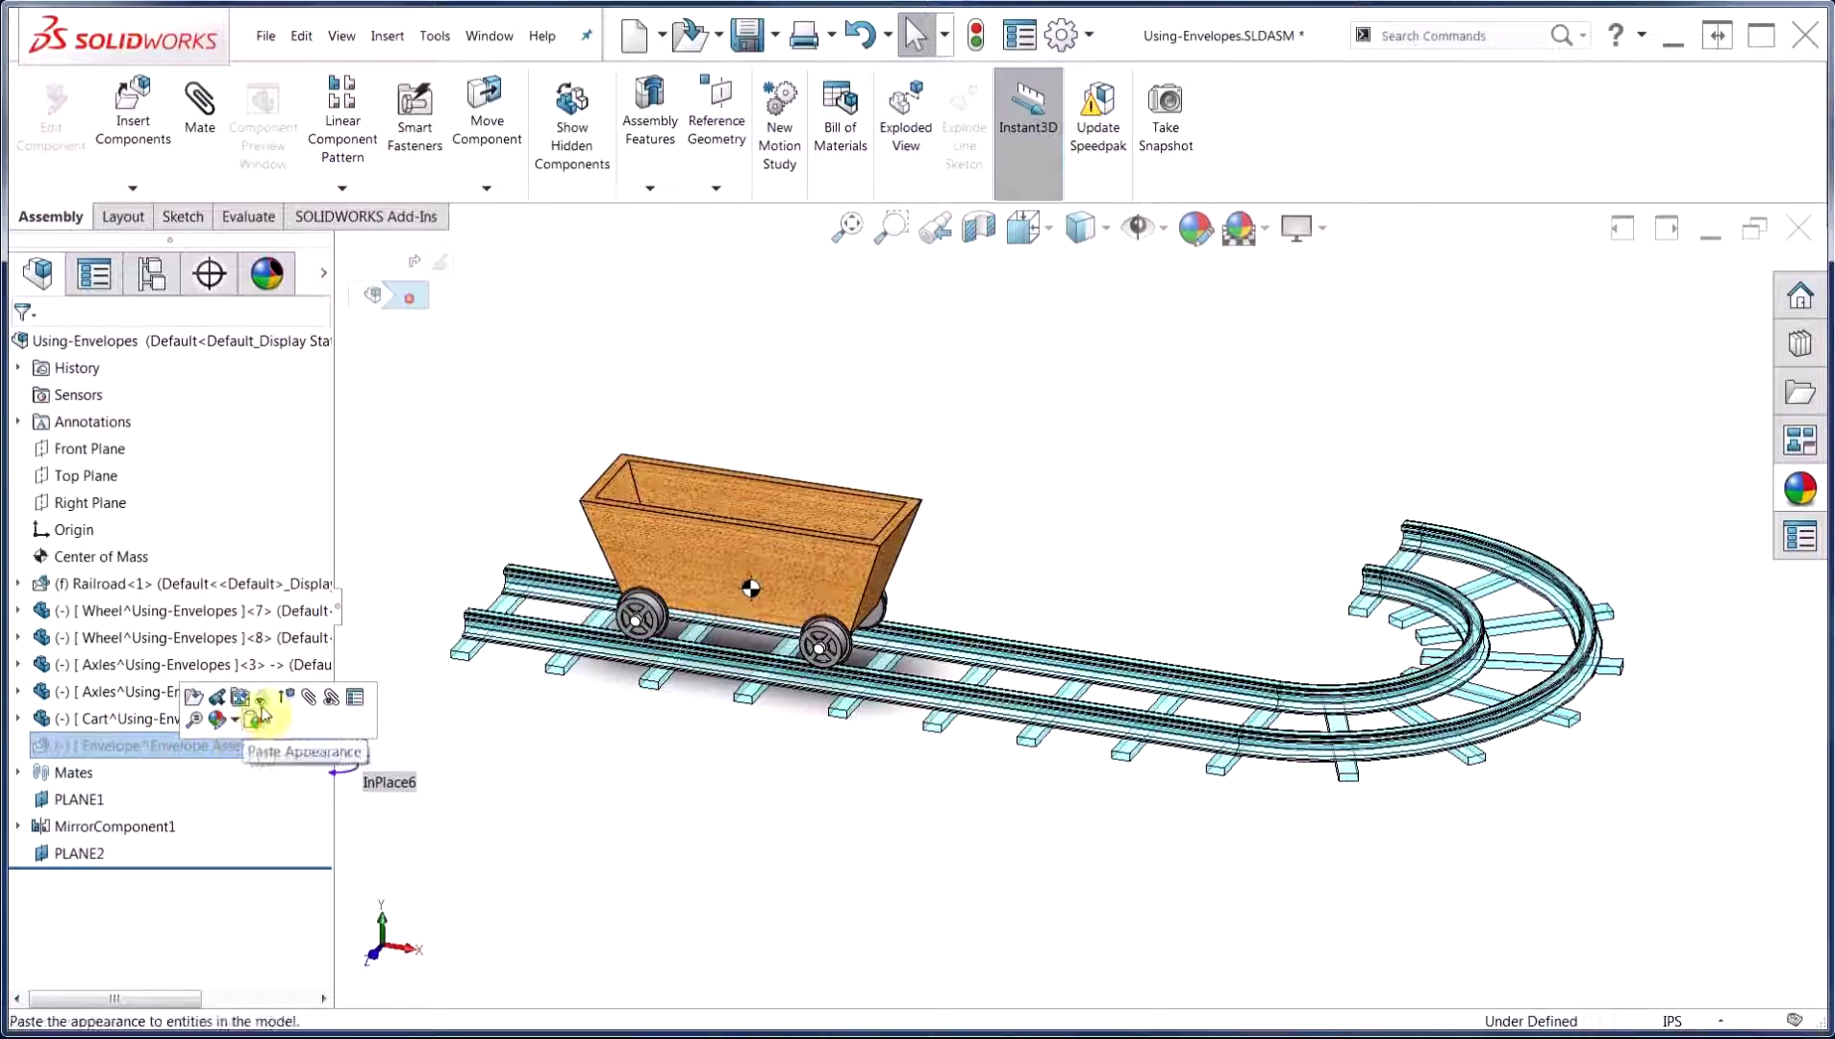
pyautogui.click(287, 698)
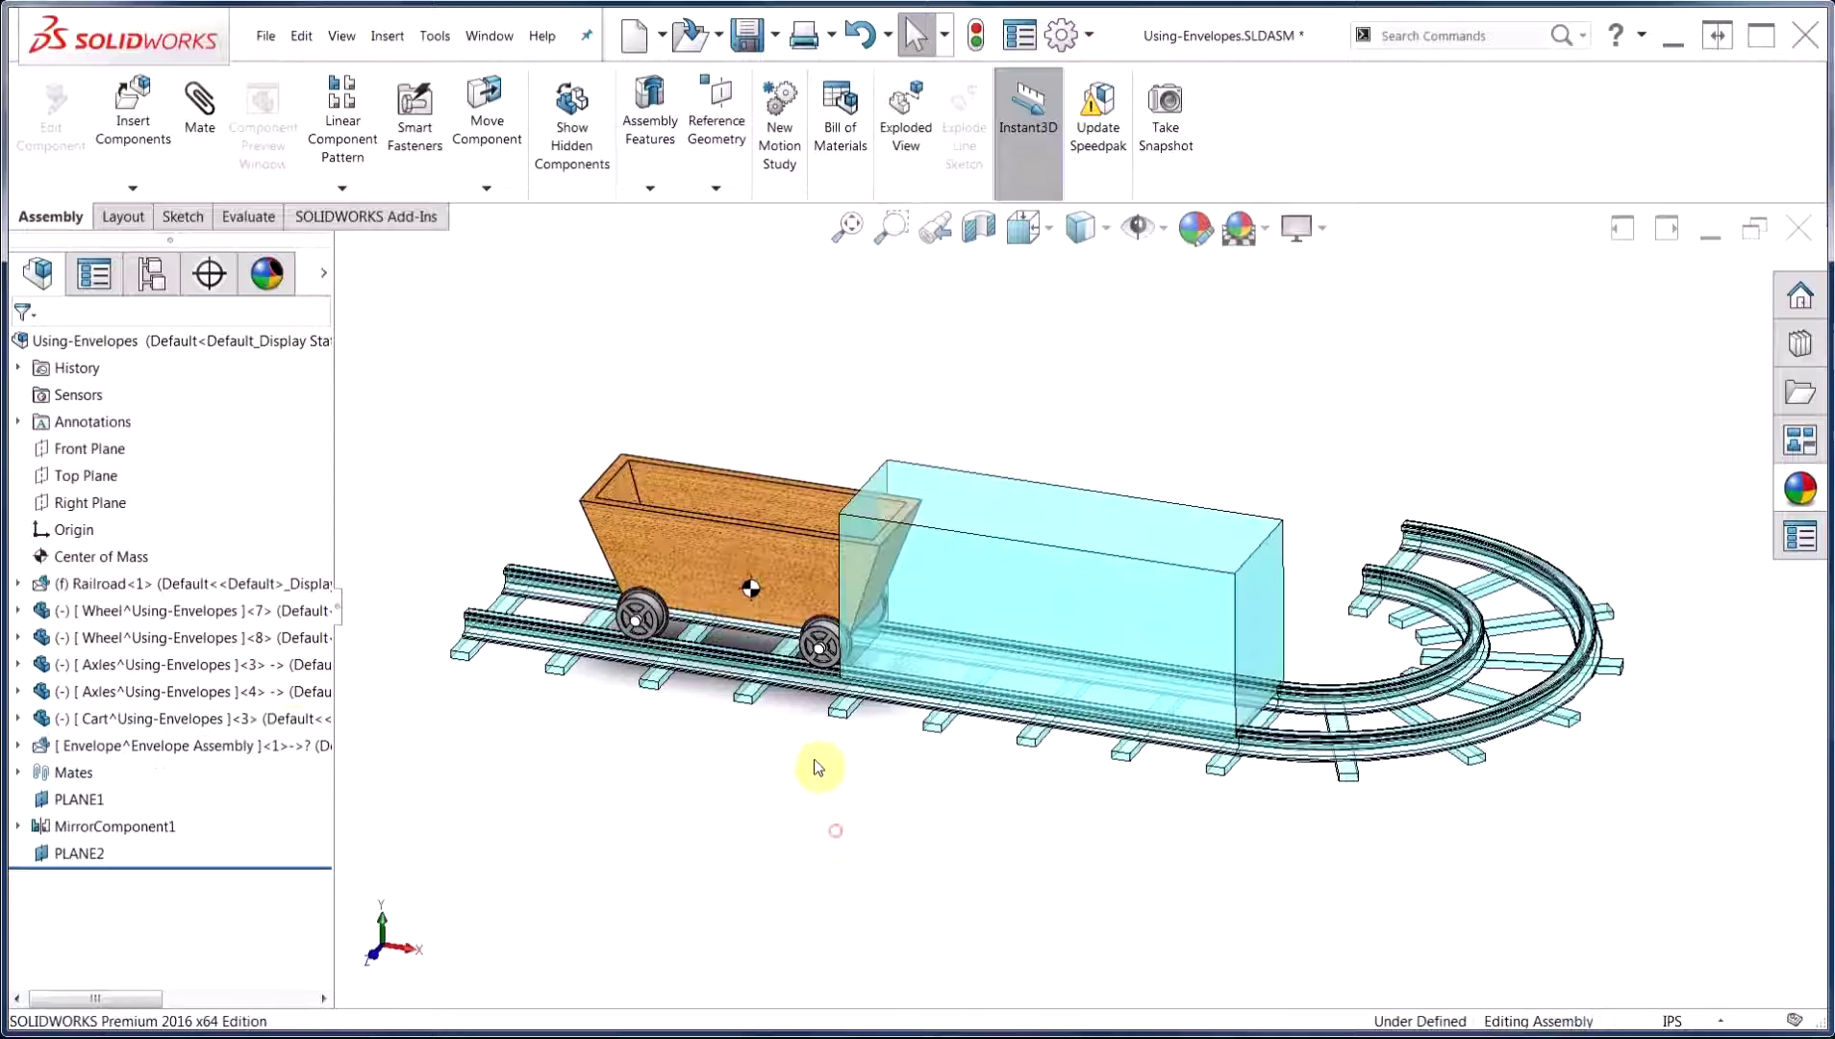
pyautogui.moveTo(705, 548); pyautogui.dragTo(1022, 582)
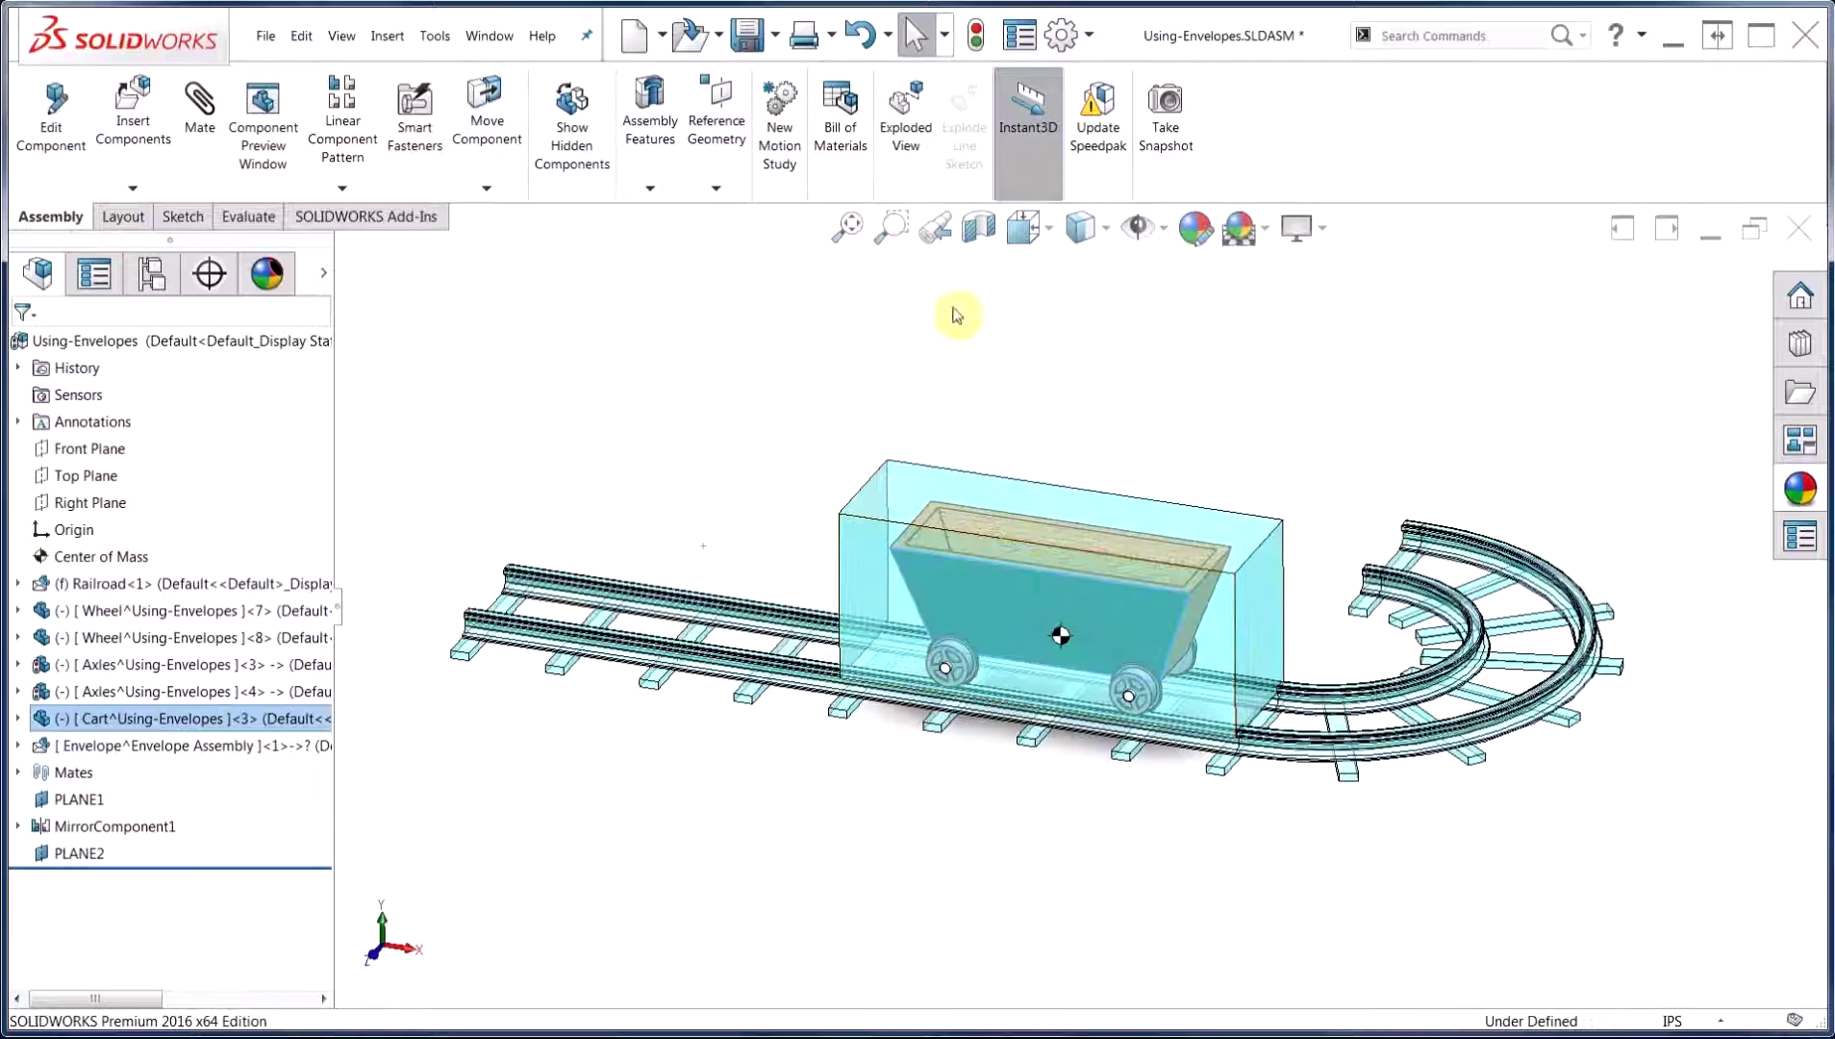
pyautogui.click(947, 40)
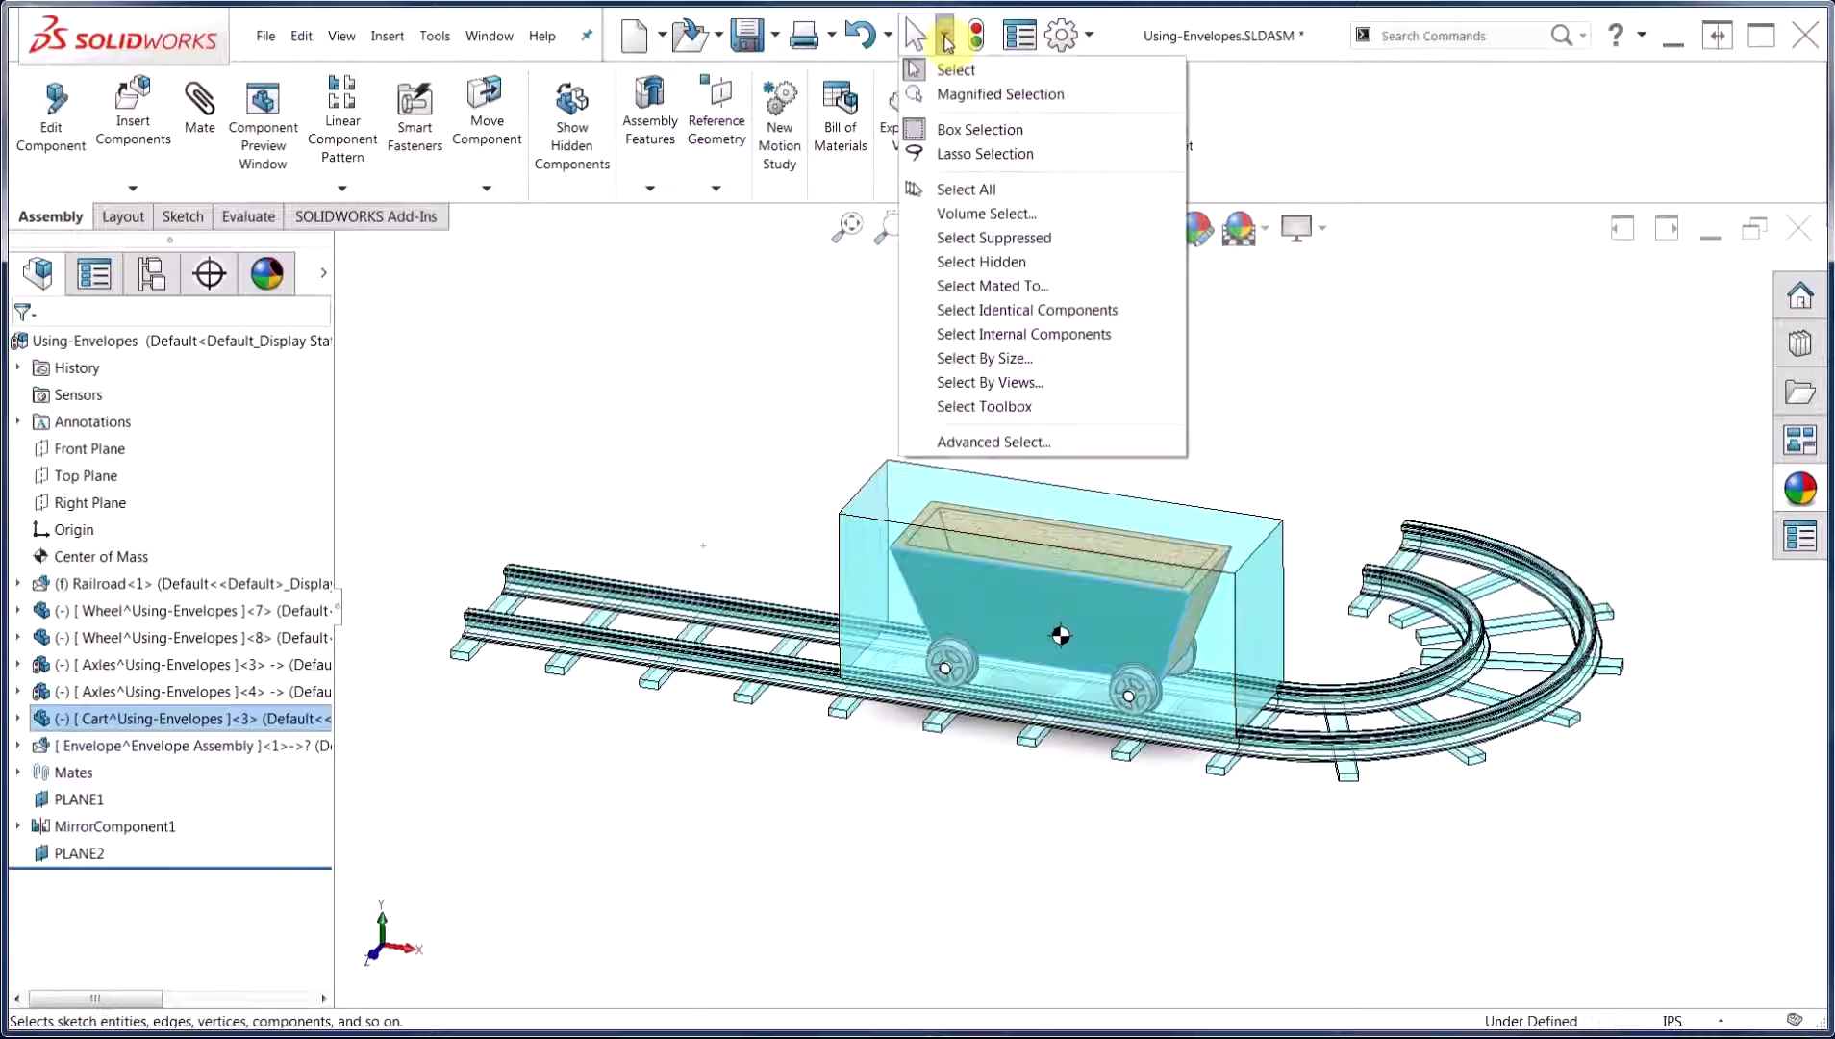
# Step: Apply an Advanced Select rule: Envelope Select is inside the Envelope Assembly
pyautogui.click(1009, 442)
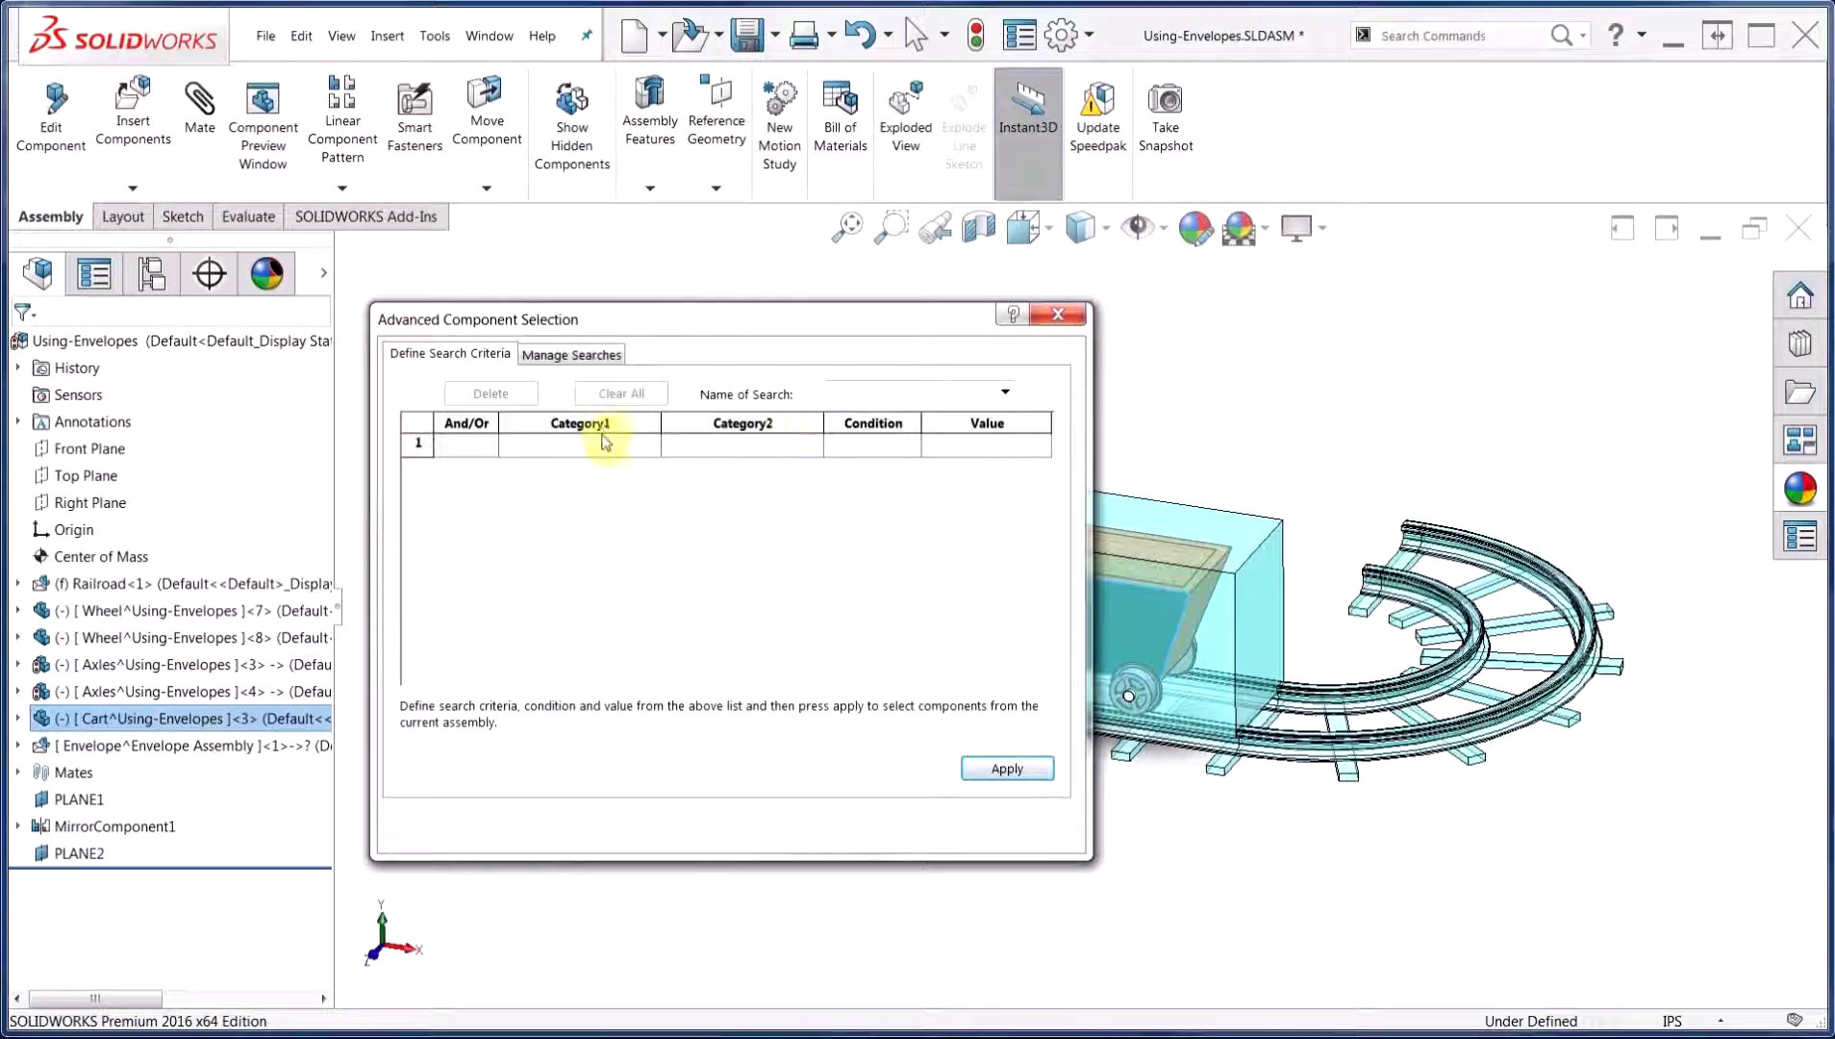
pyautogui.click(601, 441)
pyautogui.click(649, 444)
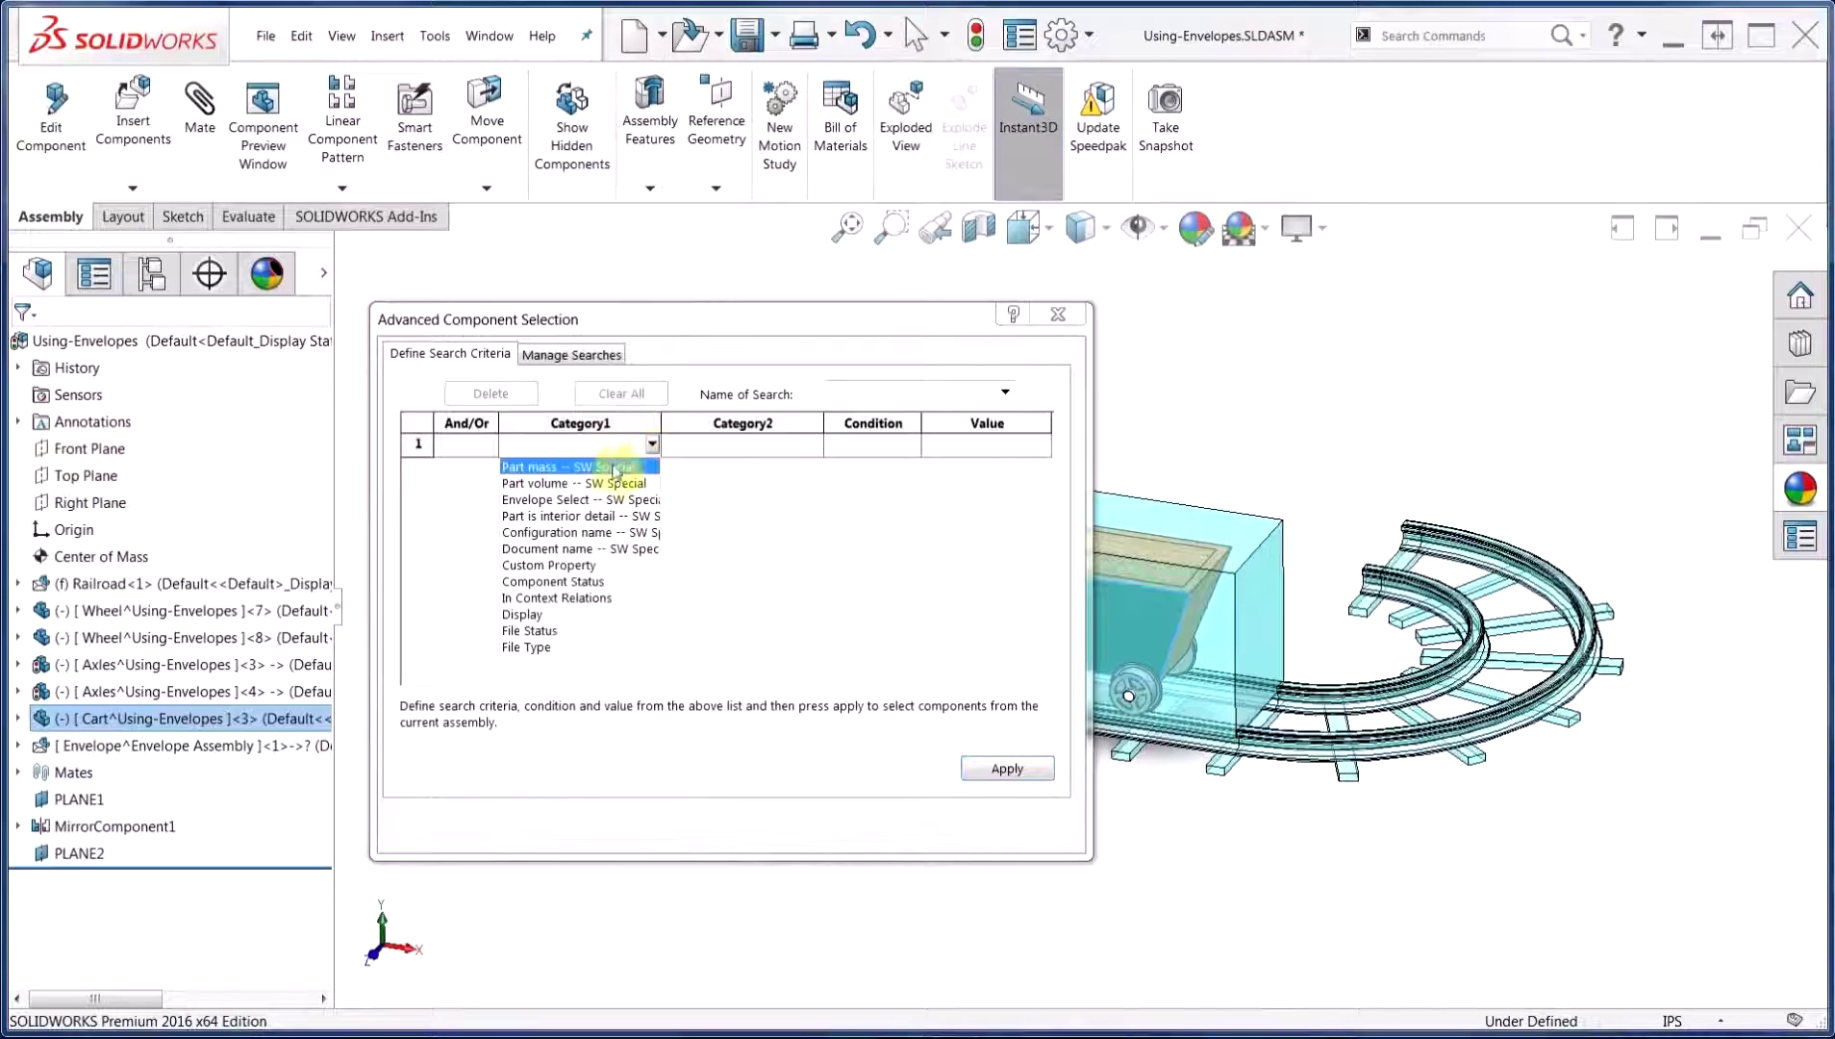
pyautogui.click(580, 501)
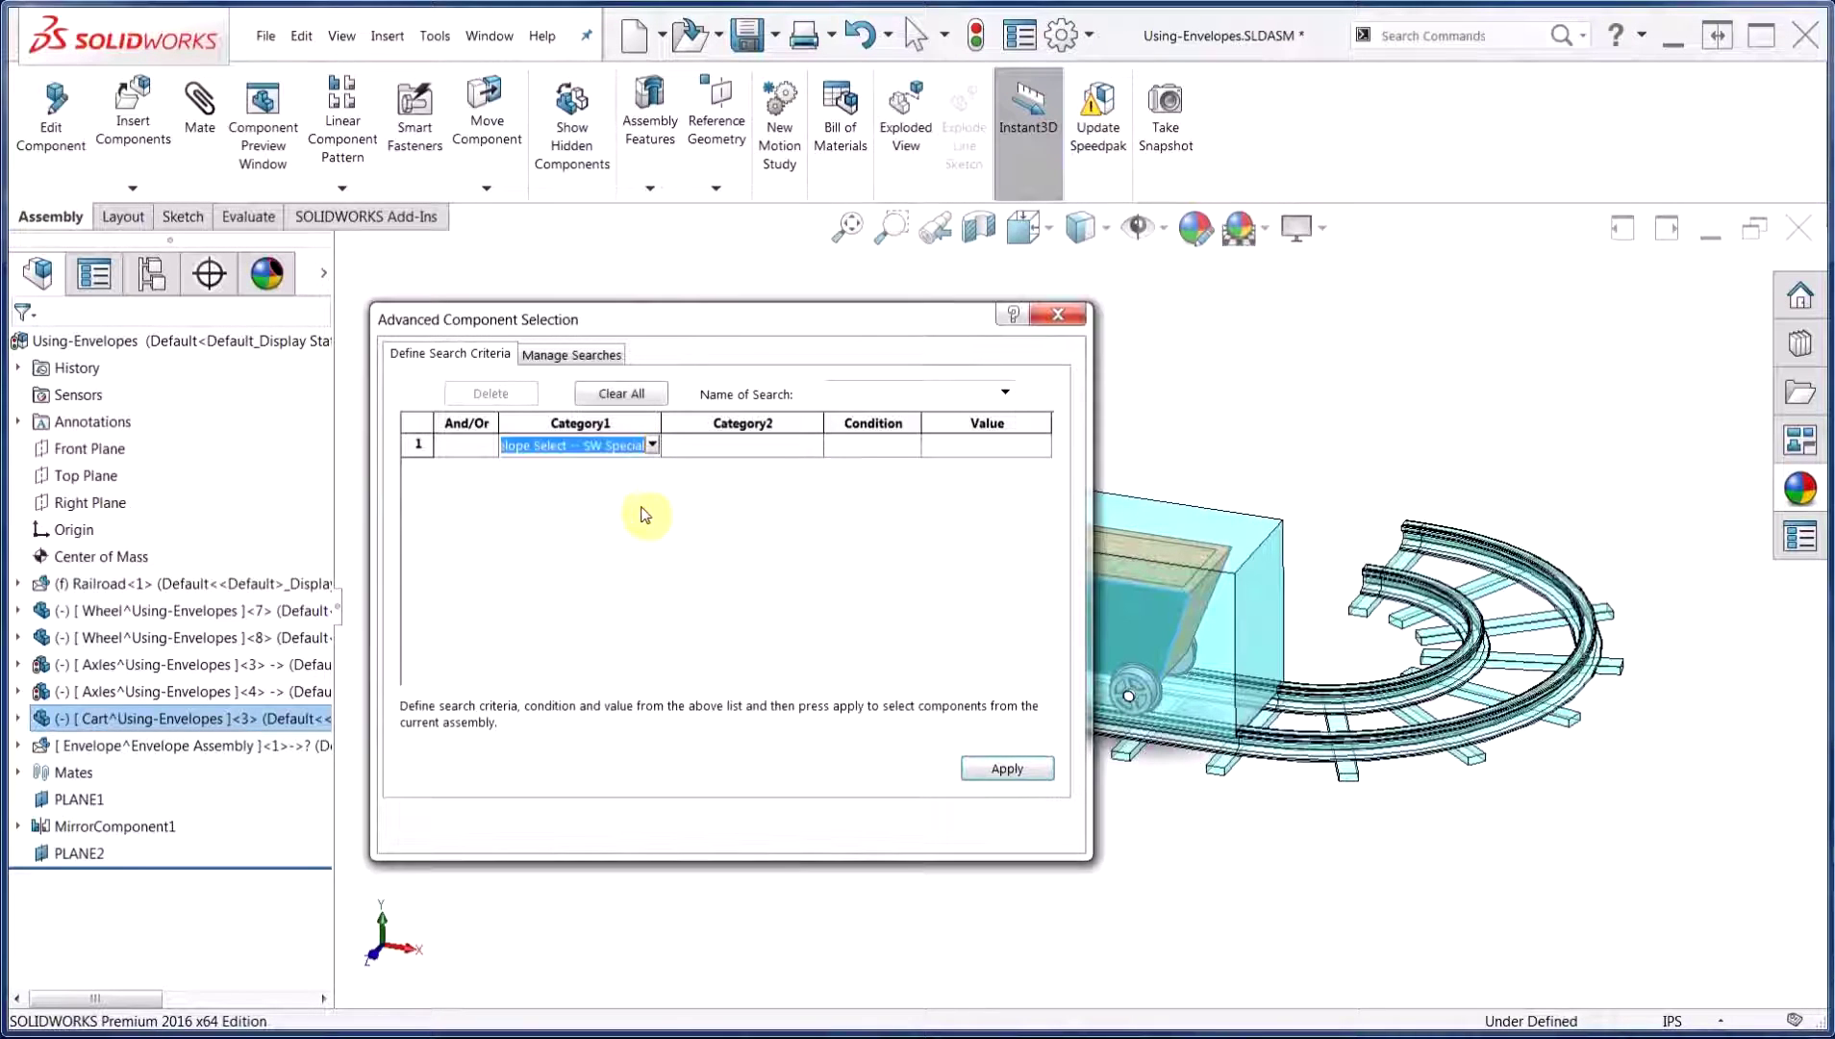
pyautogui.click(891, 445)
pyautogui.click(912, 445)
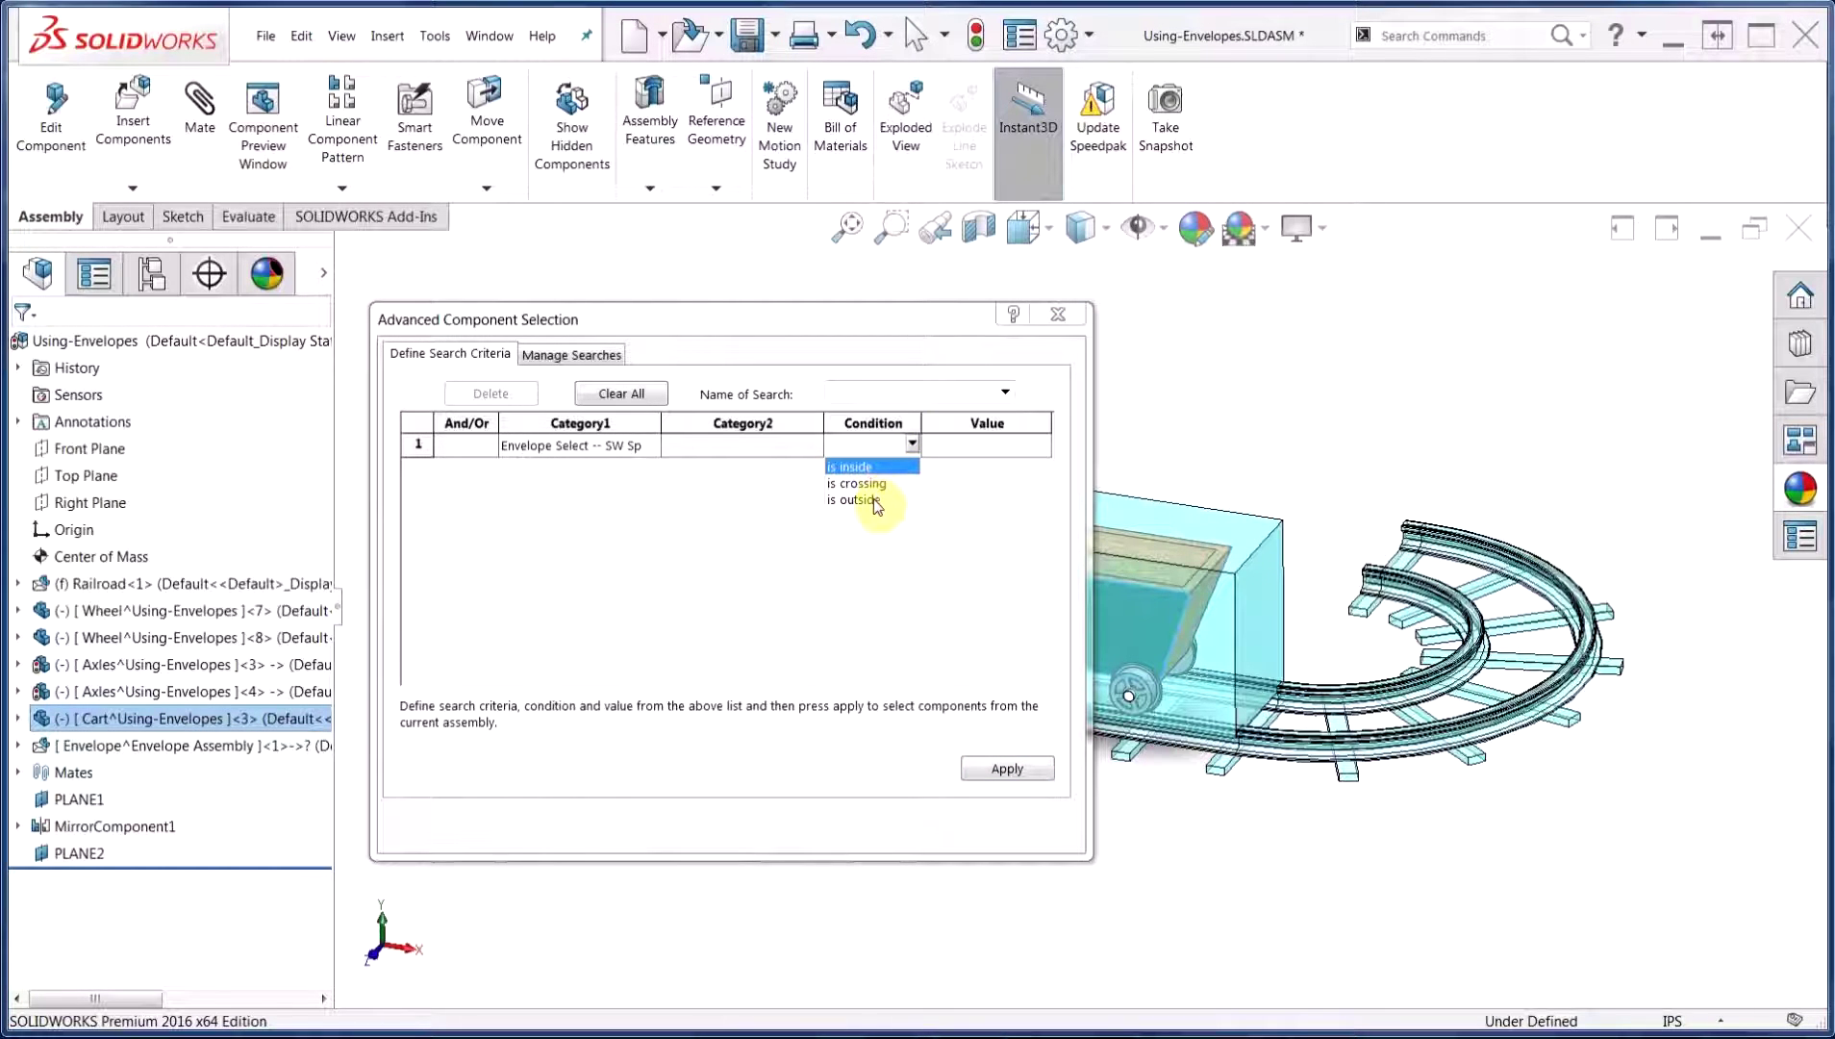
pyautogui.click(854, 467)
pyautogui.click(983, 447)
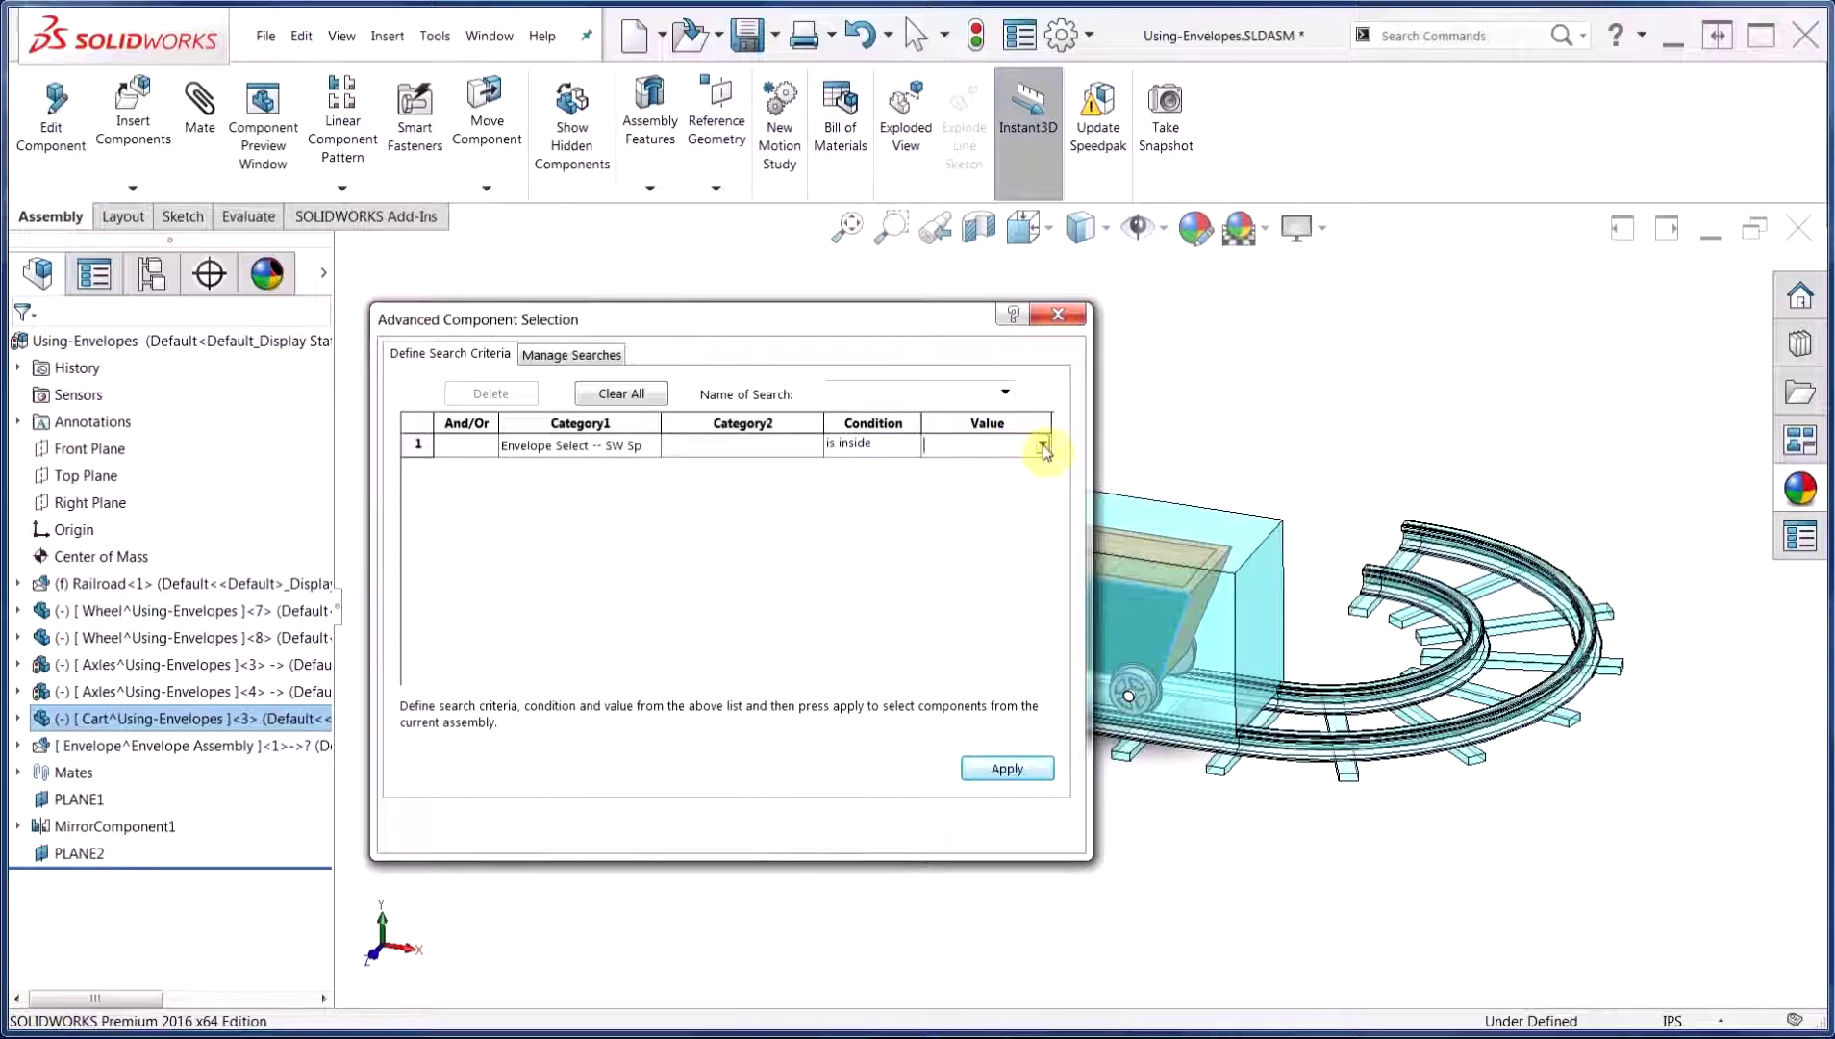
pyautogui.click(1043, 444)
pyautogui.click(1011, 465)
pyautogui.click(1007, 769)
# Step: Close the component search, inspect the selected axle and envelope, and clear the selection
pyautogui.click(1057, 315)
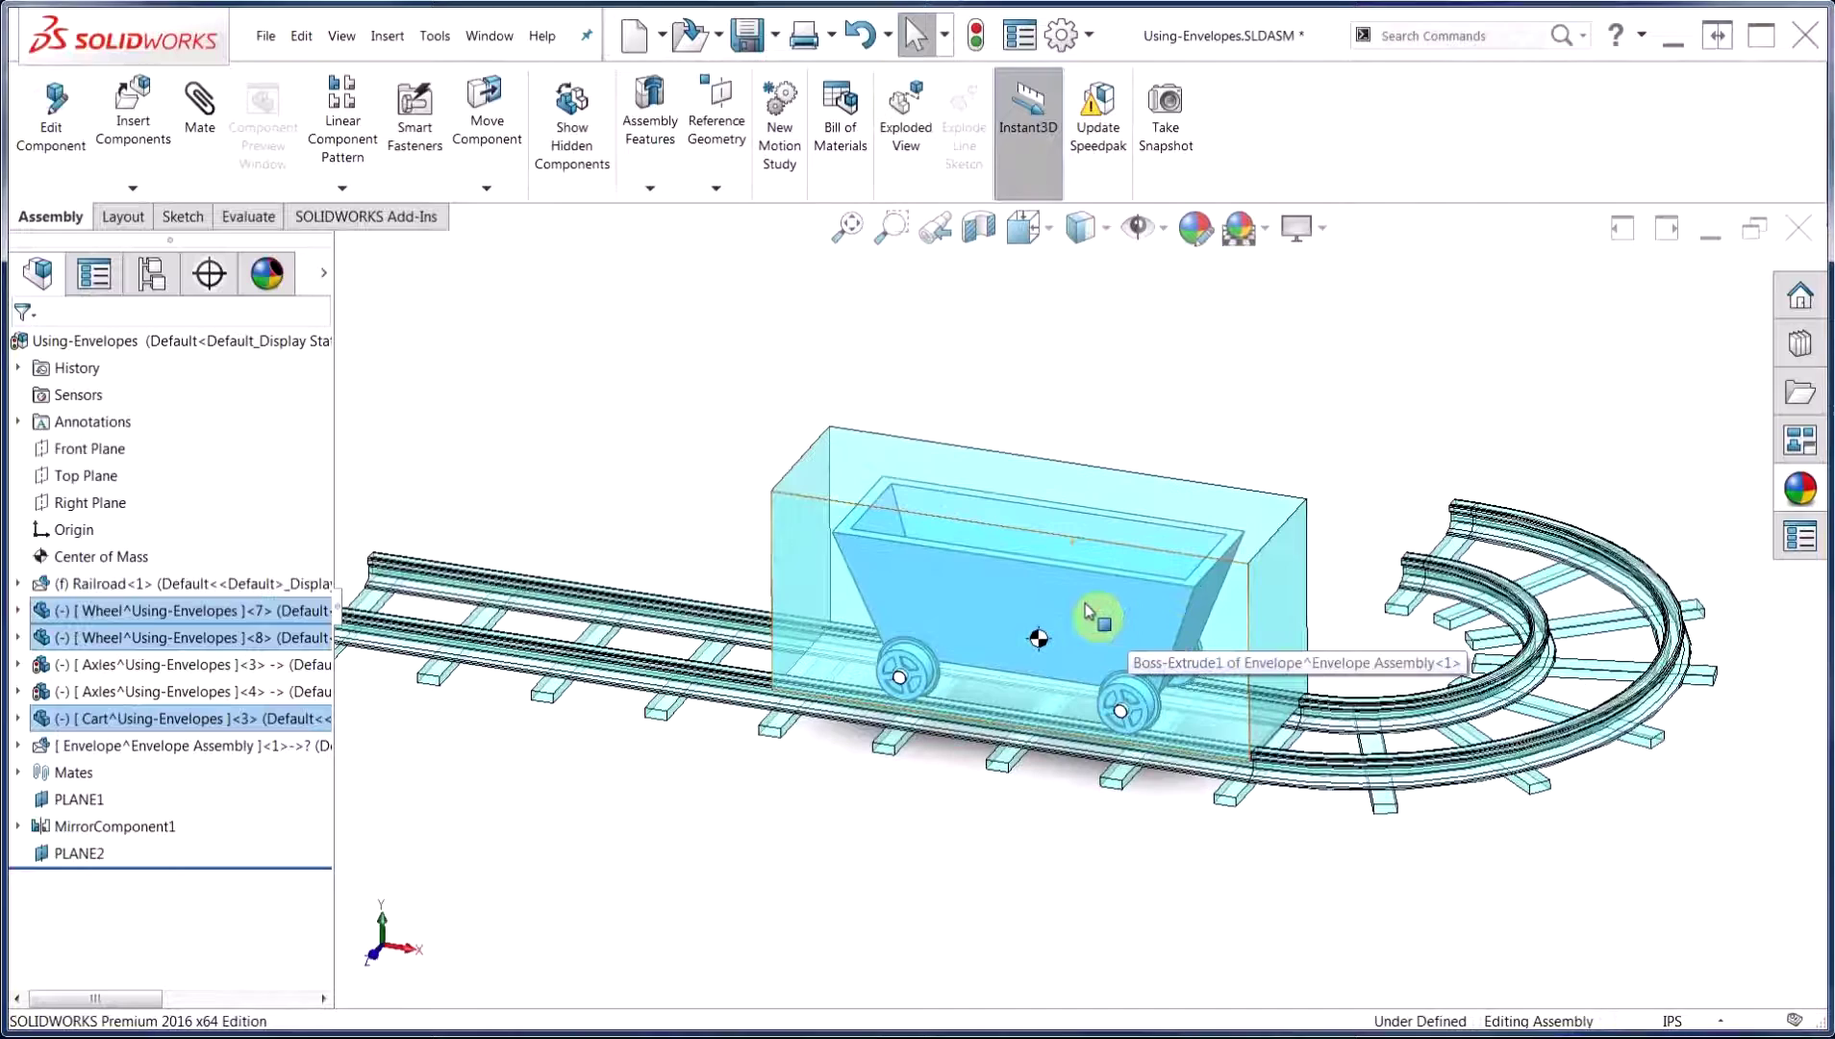
pyautogui.rightClick(1041, 609)
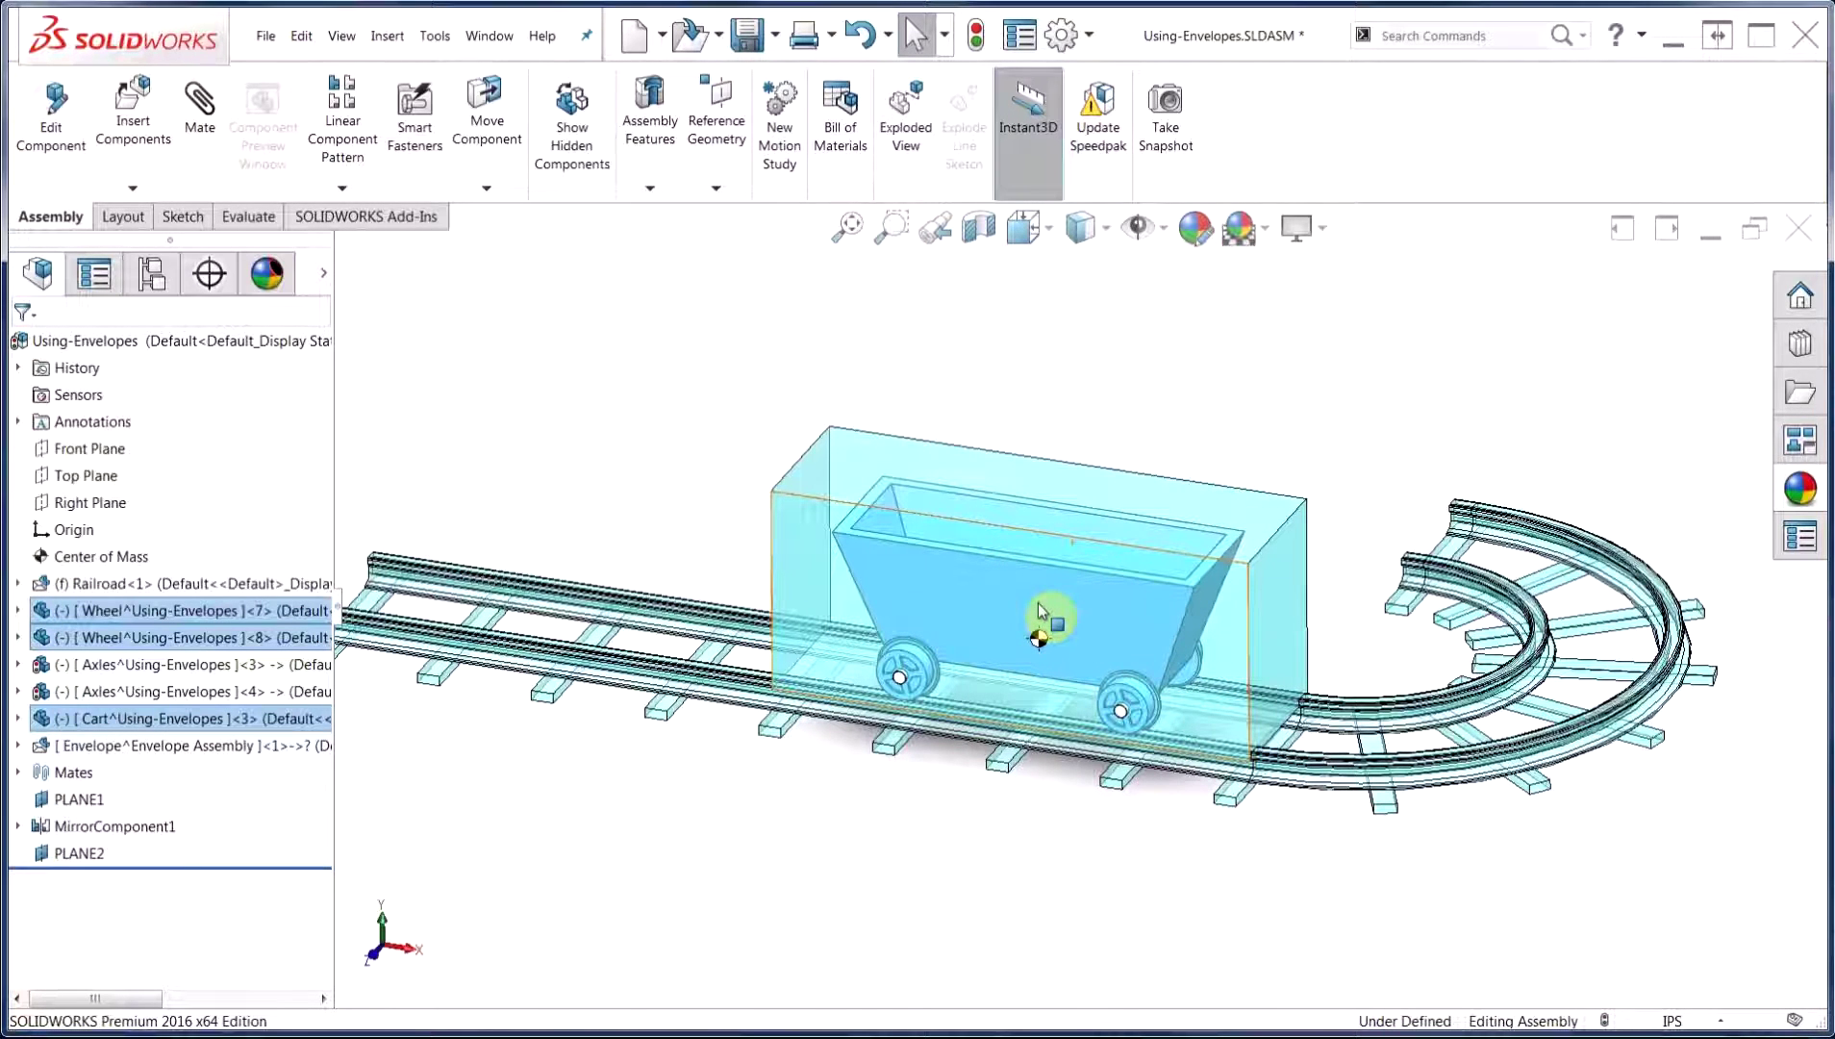
pyautogui.scroll(-2, 1043, 616)
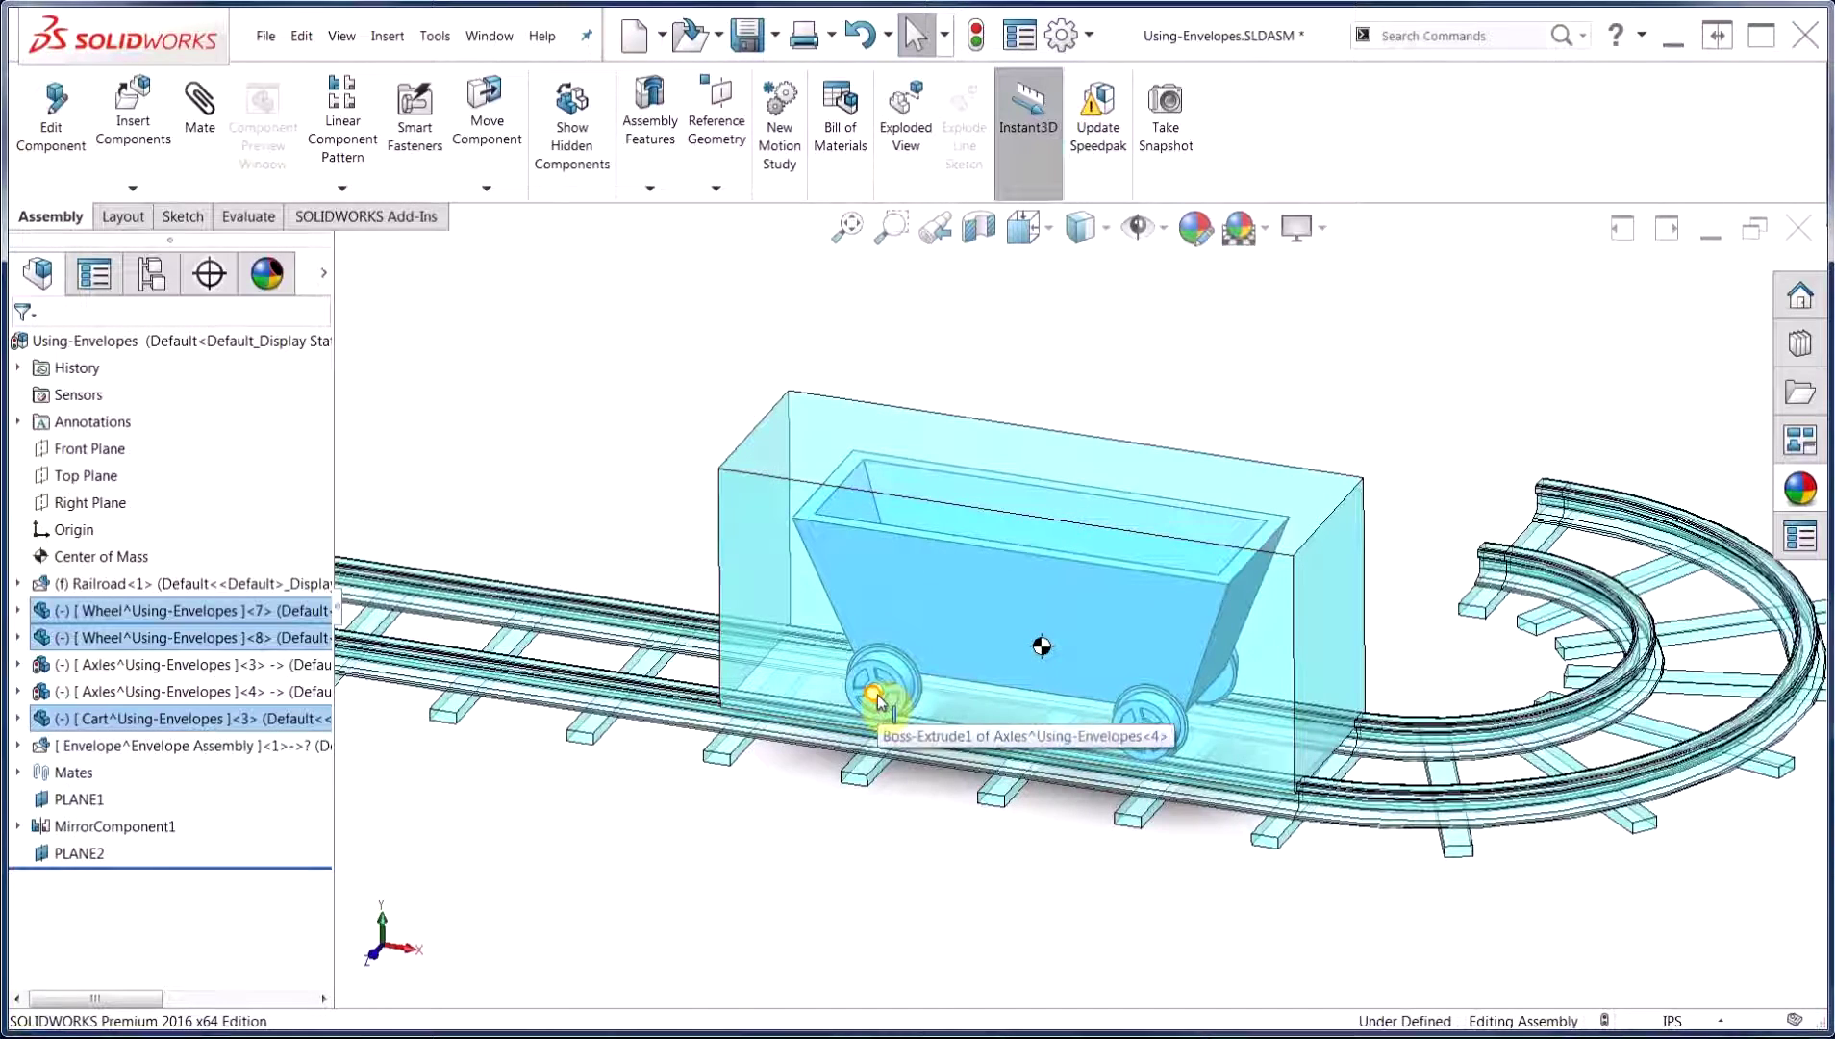
pyautogui.keyDown('ctrl'); pyautogui.click(877, 698); pyautogui.keyUp('ctrl')
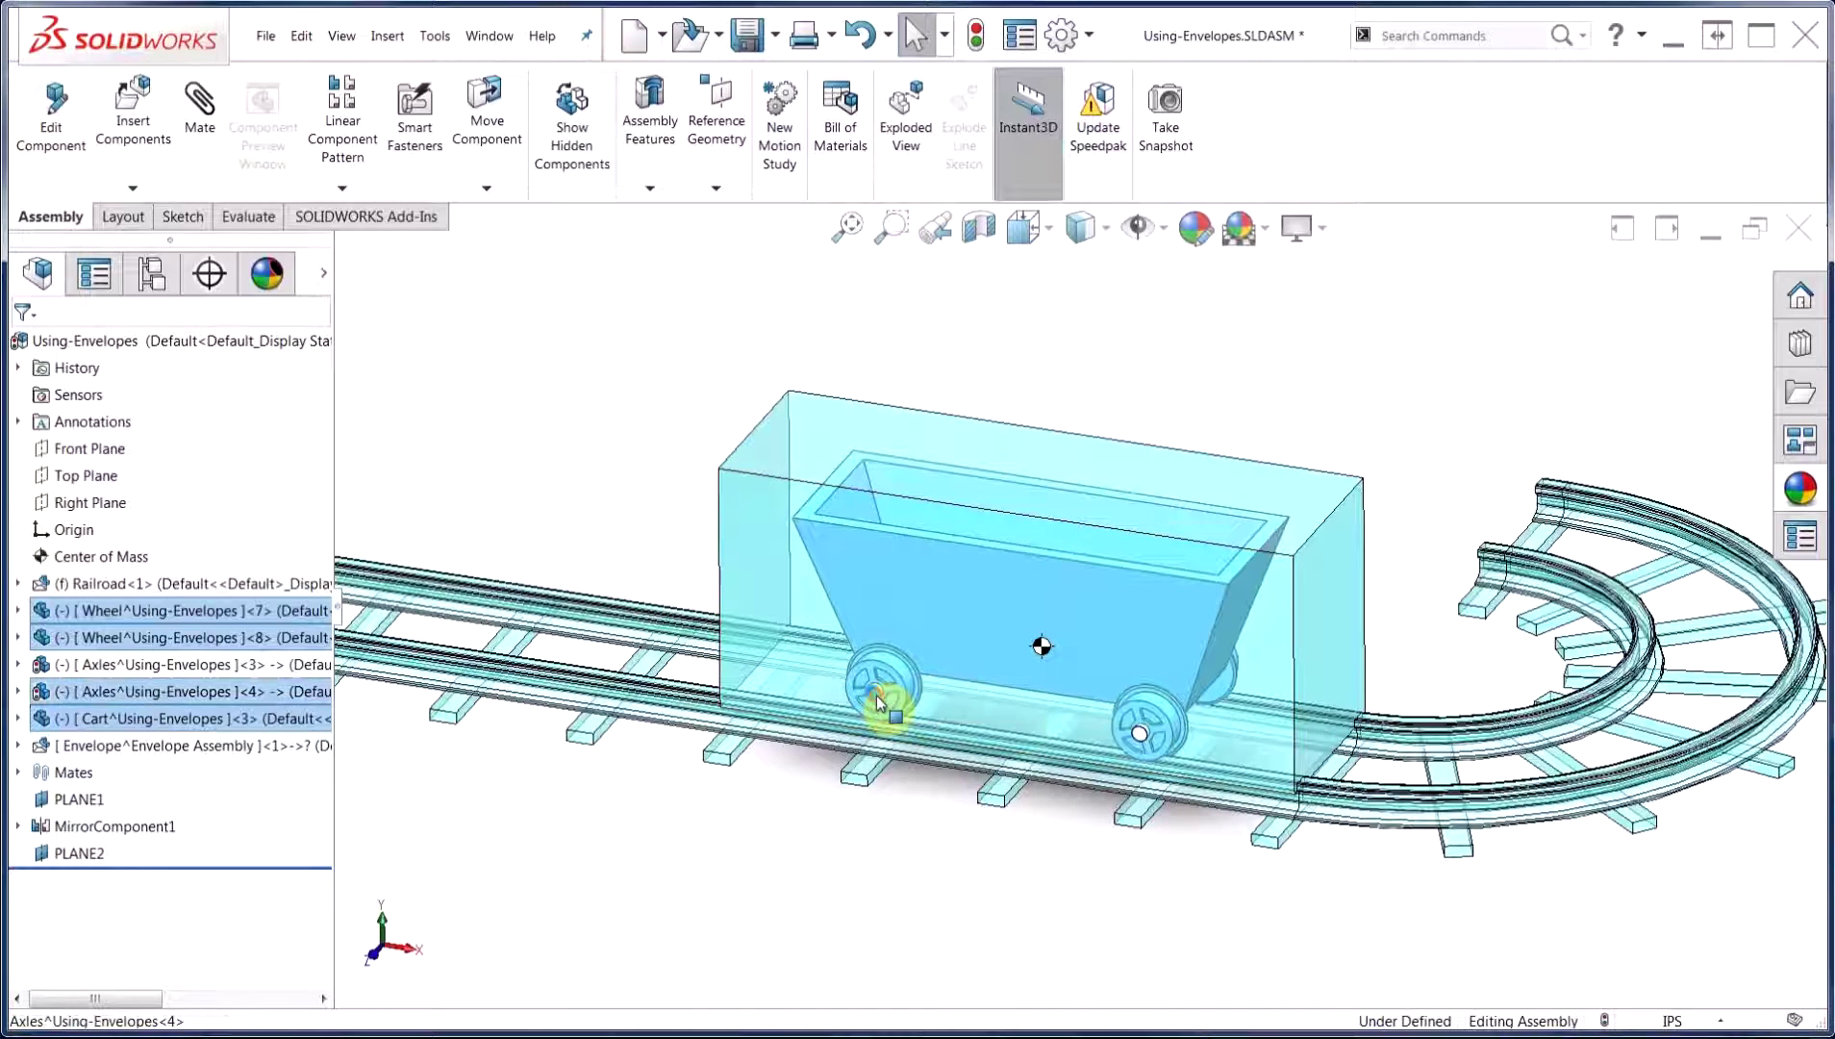
pyautogui.keyDown('ctrl'); pyautogui.click(1150, 740); pyautogui.keyUp('ctrl')
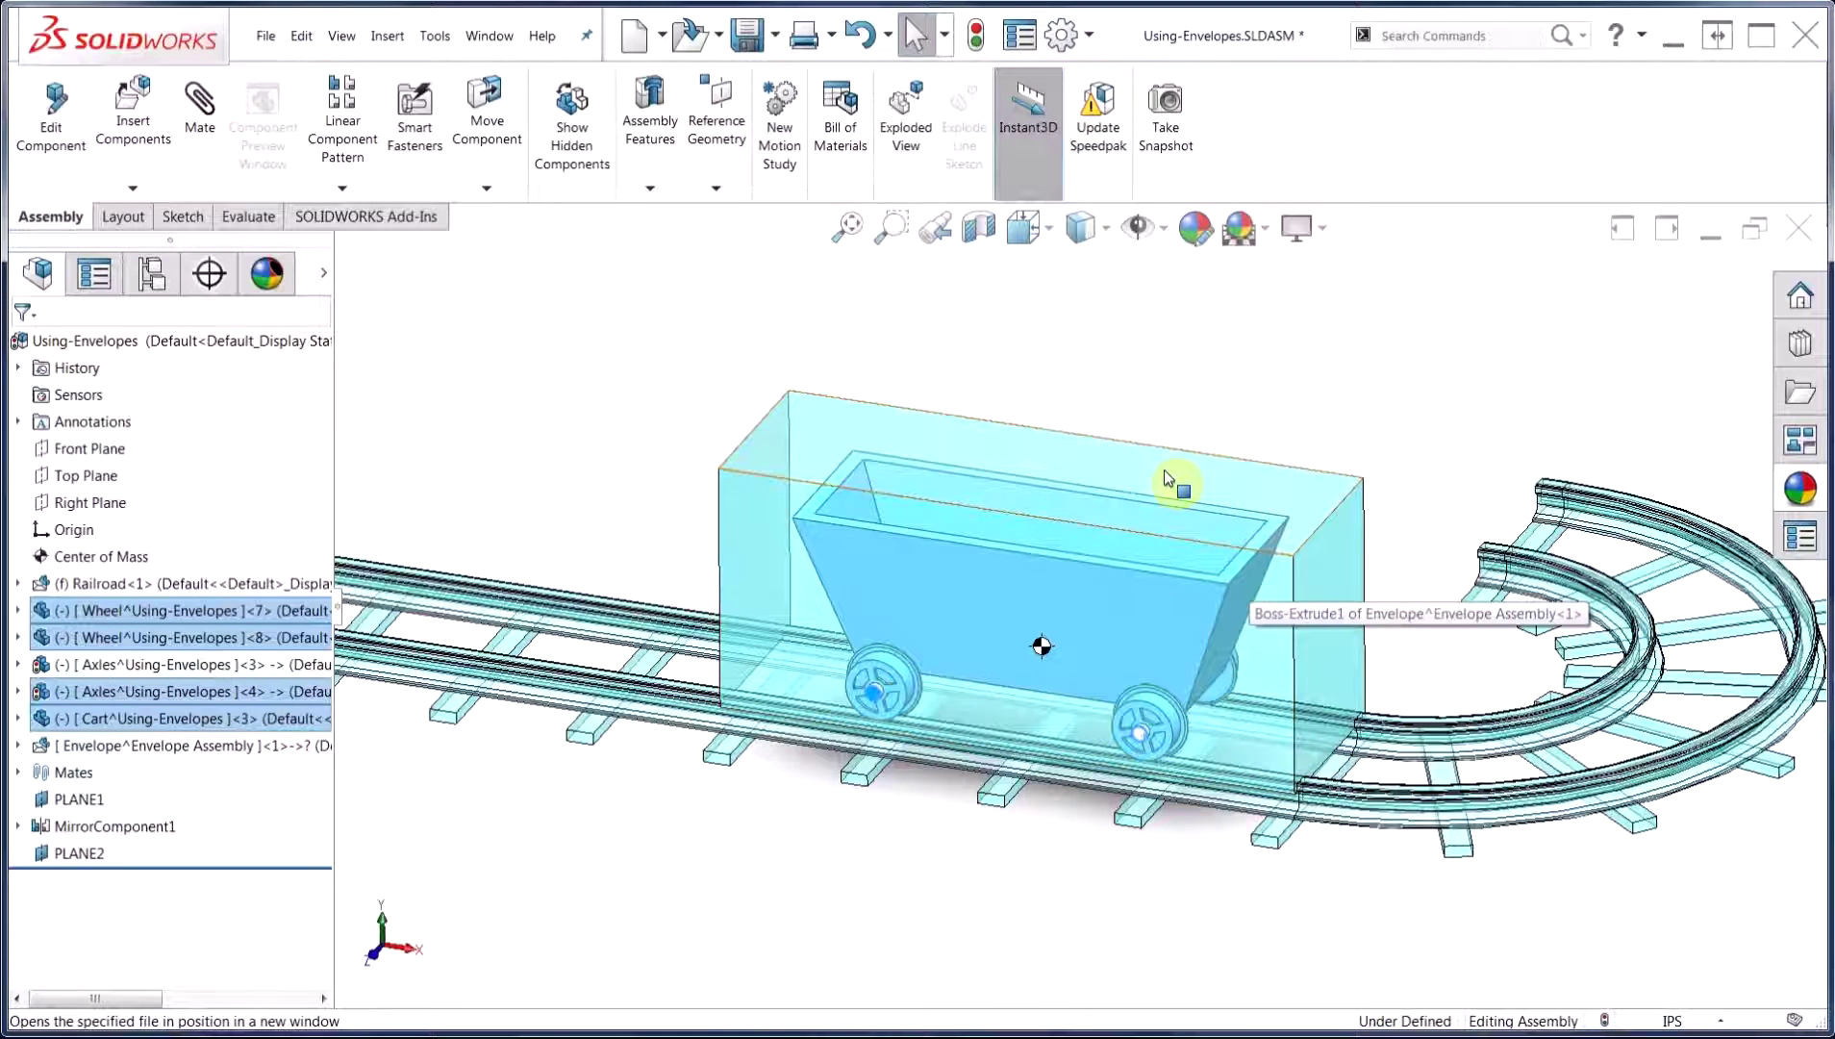
pyautogui.click(1215, 397)
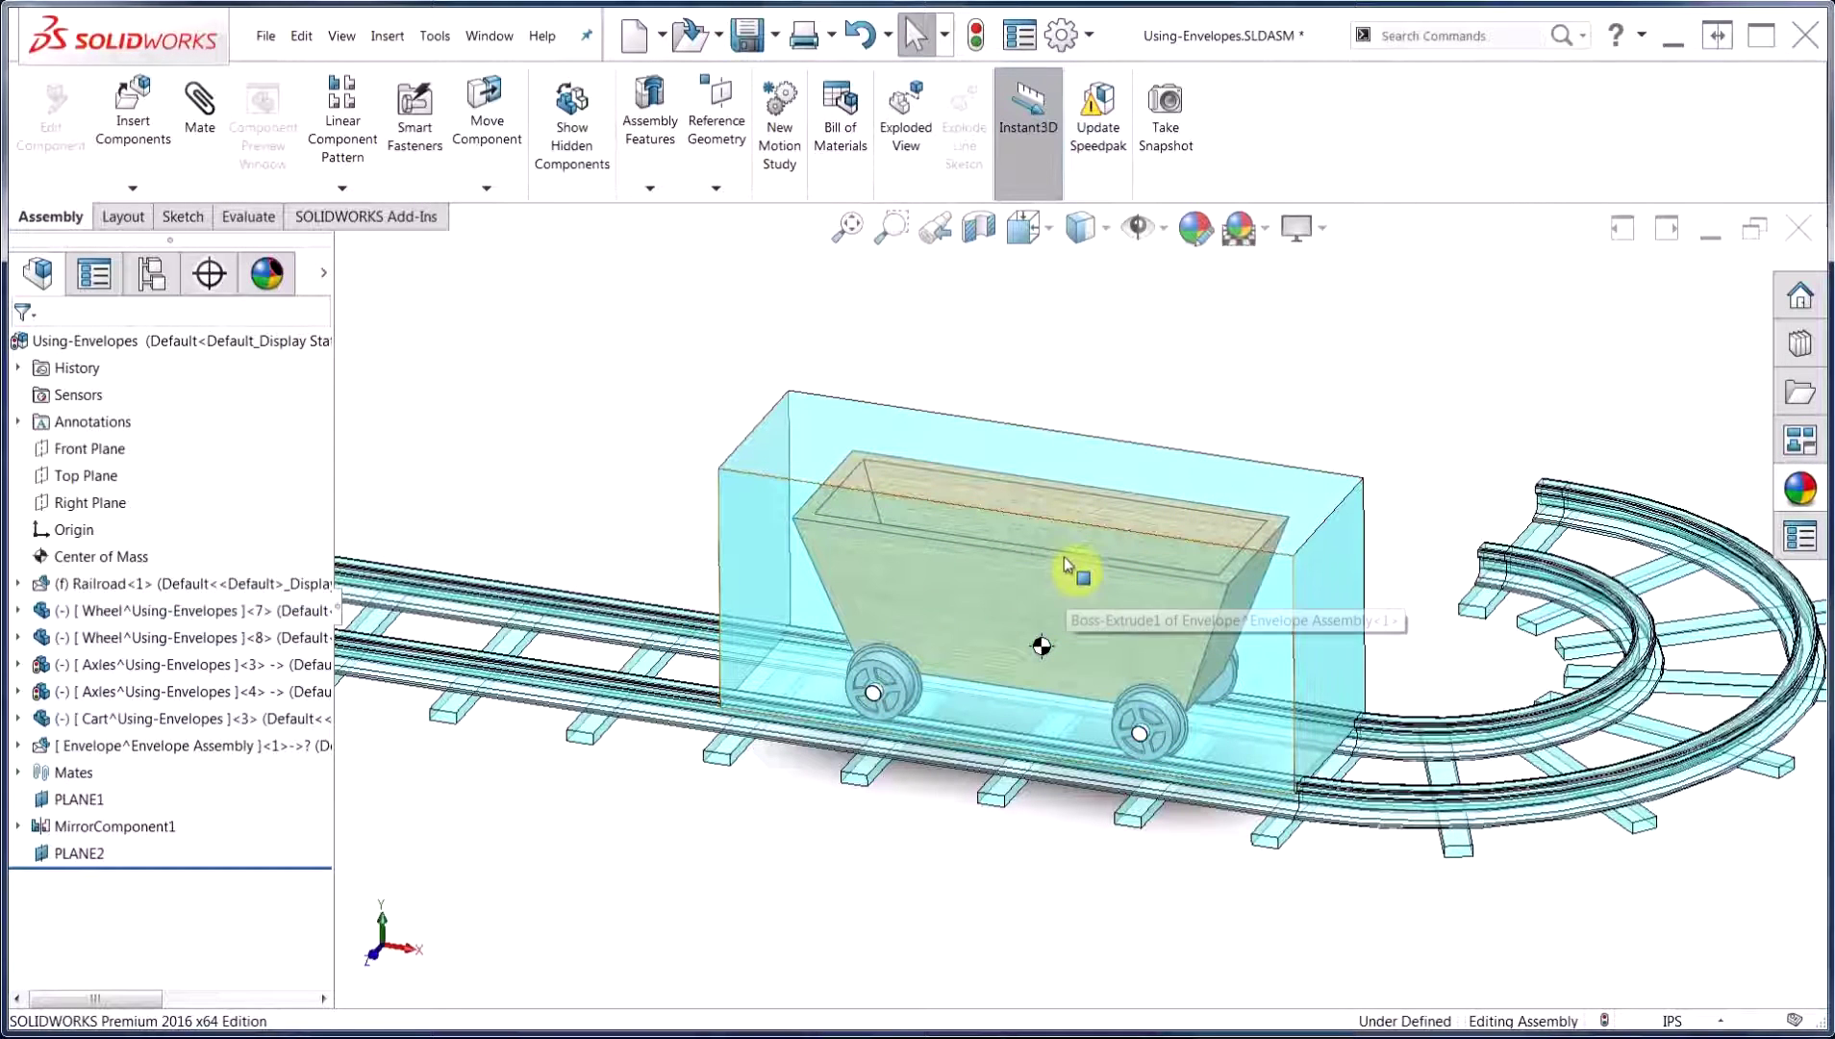
# Step: Orbit to a side view, try dragging the fixed envelope, and clear the selection
pyautogui.scroll(2, 966, 588)
pyautogui.scroll(2, 919, 620)
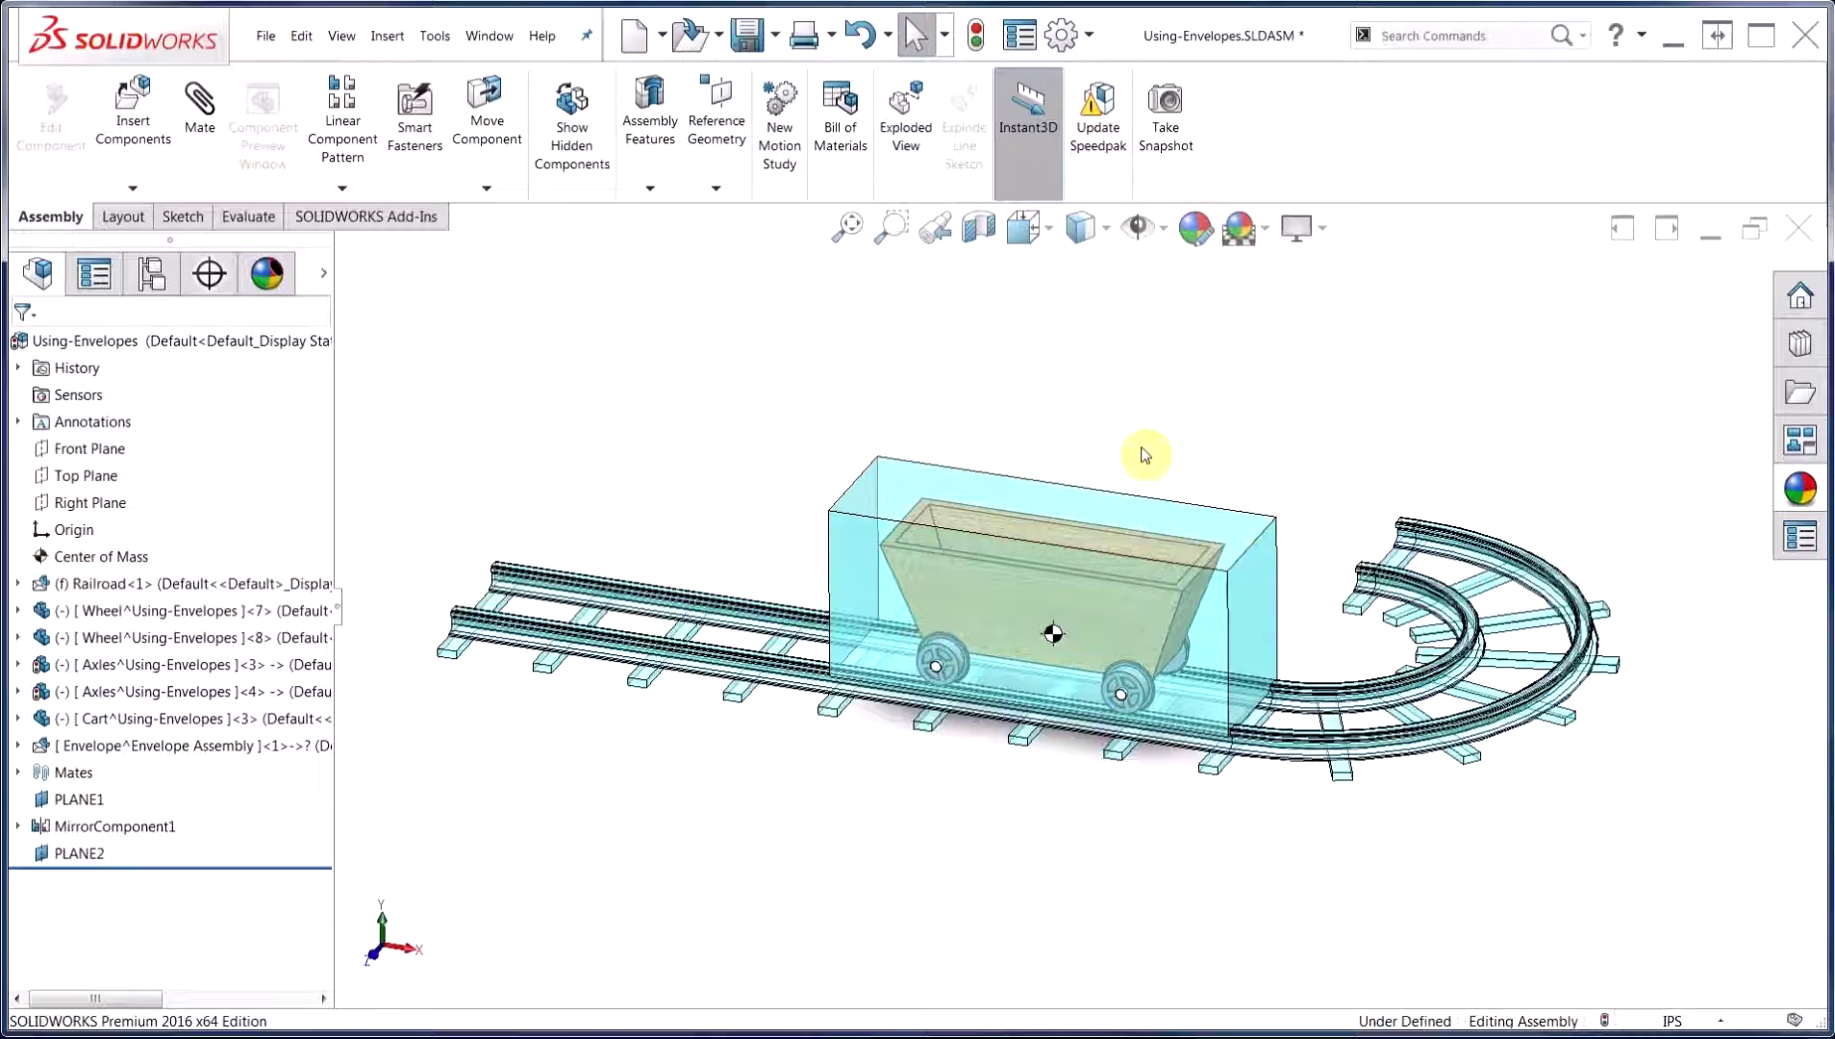
pyautogui.moveTo(1144, 452)
pyautogui.mouseDown(button='middle')
pyautogui.moveTo(1151, 394)
pyautogui.moveTo(1175, 409)
pyautogui.moveTo(1131, 430)
pyautogui.moveTo(1130, 452)
pyautogui.mouseUp(button='middle')
pyautogui.click(1020, 630)
pyautogui.moveTo(986, 616); pyautogui.dragTo(948, 612)
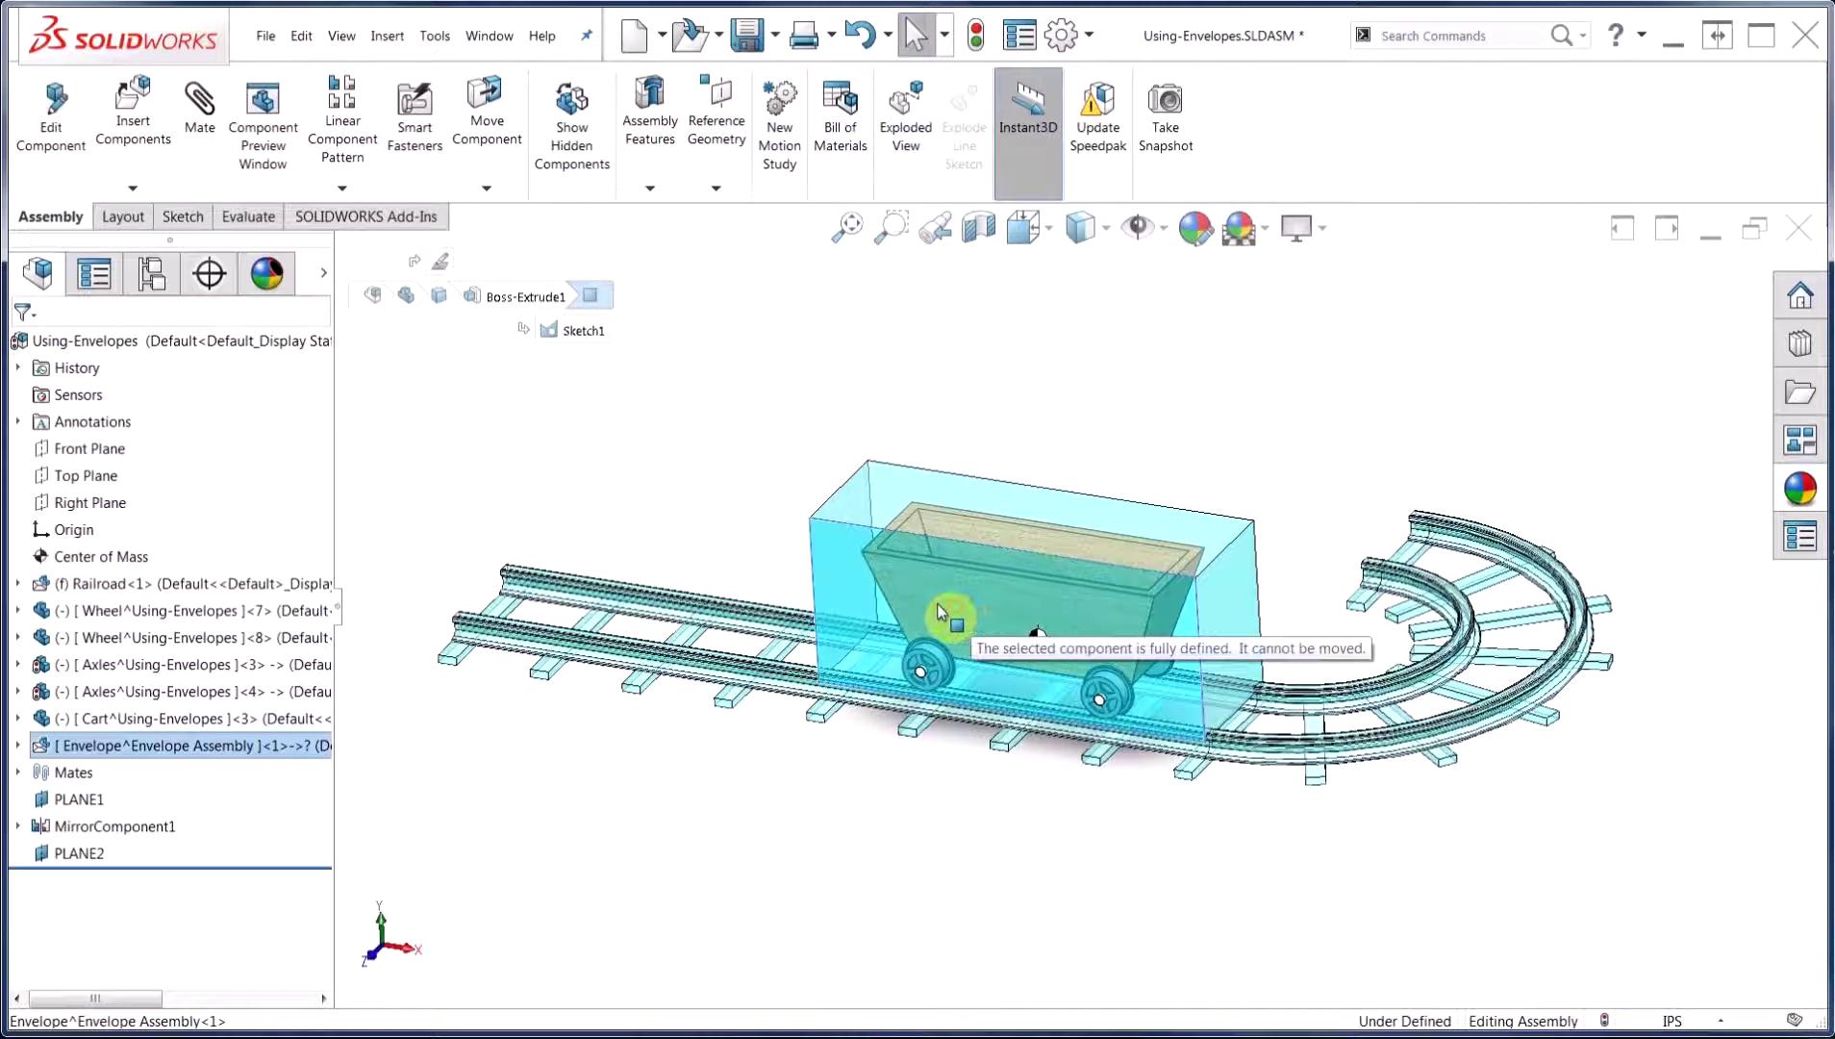
pyautogui.click(1229, 423)
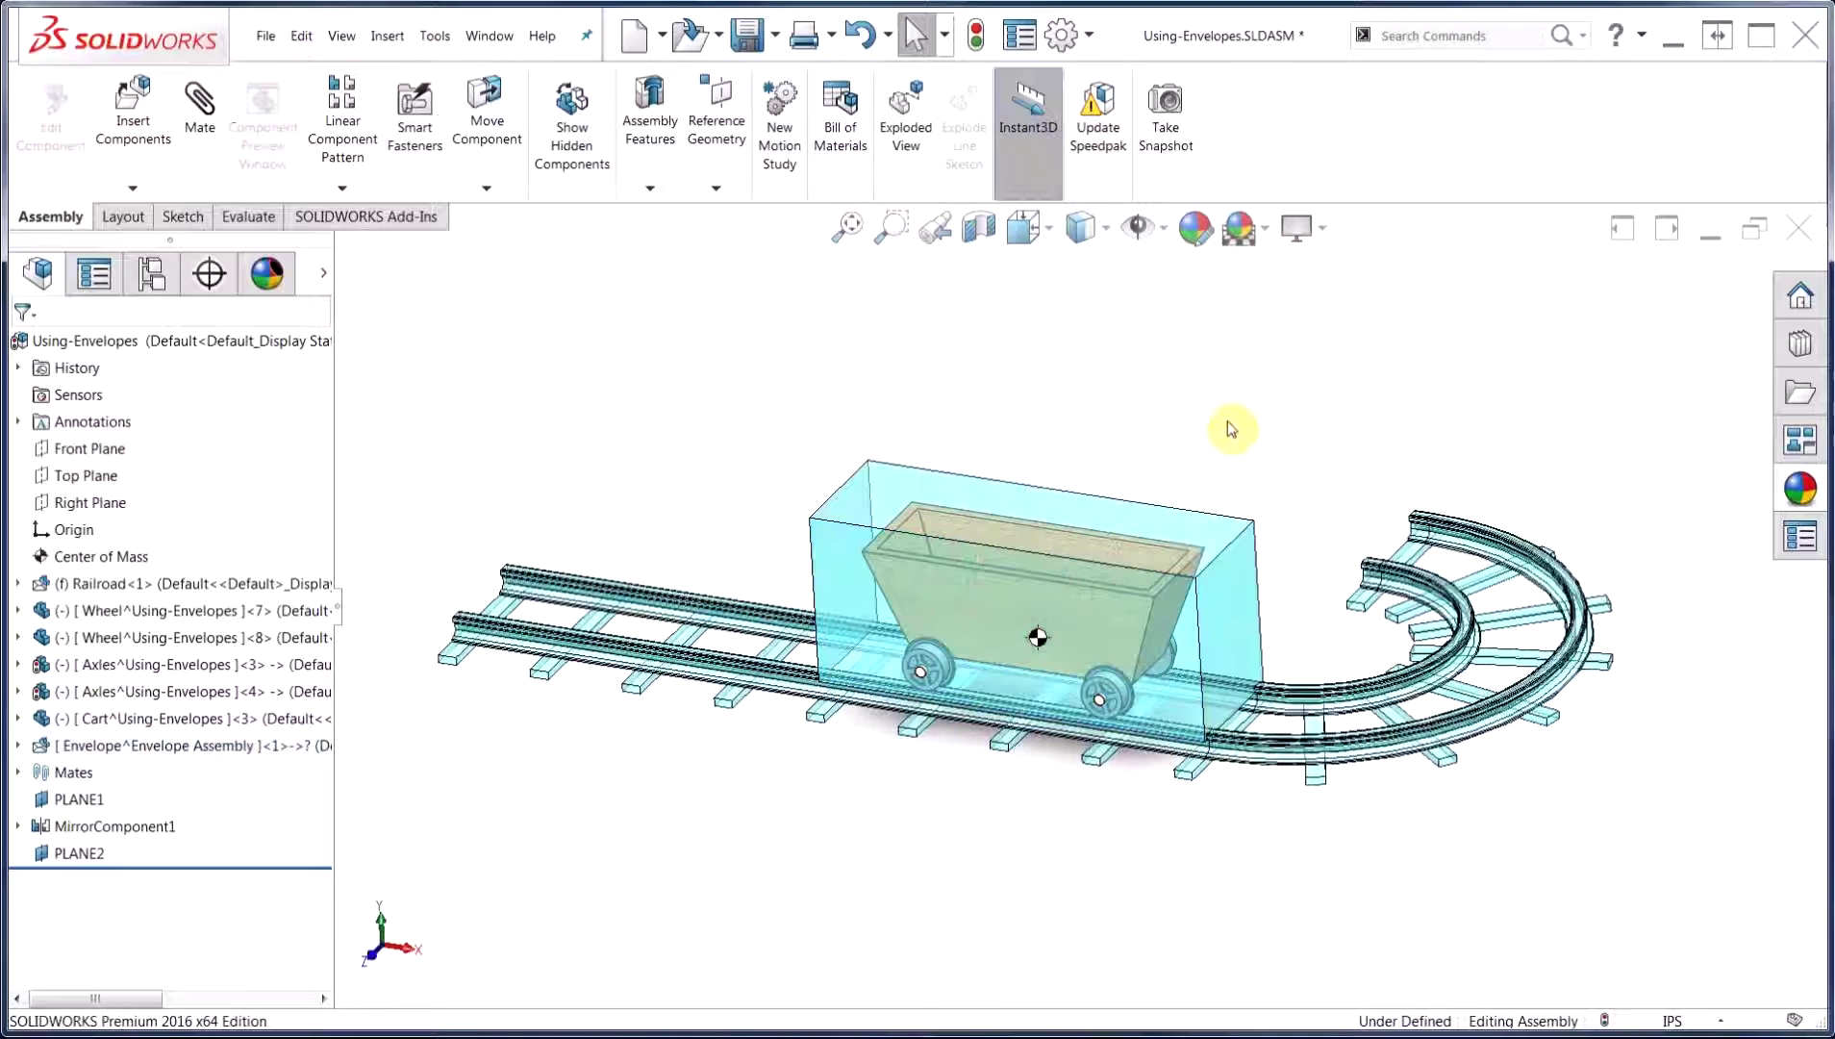